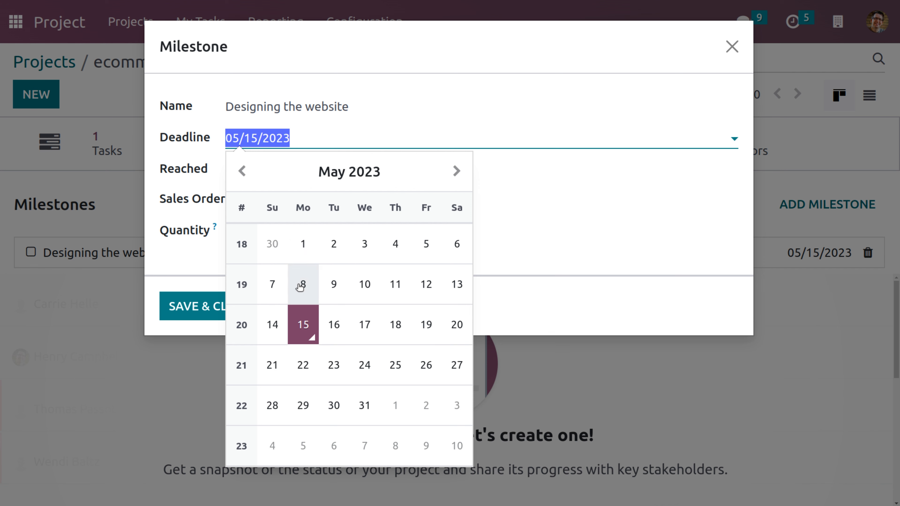
- Set the deadline of the Designing the website milestone to 05/09/2023 and save it
click(334, 285)
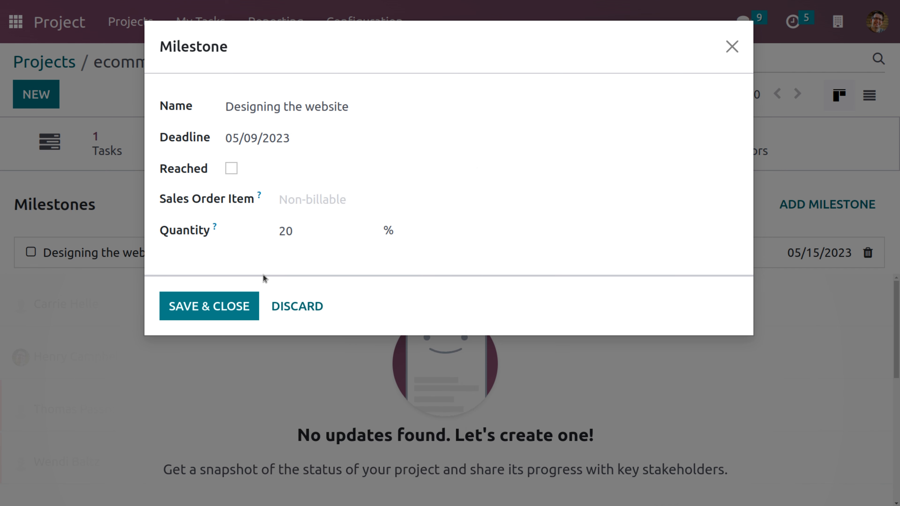
click(206, 307)
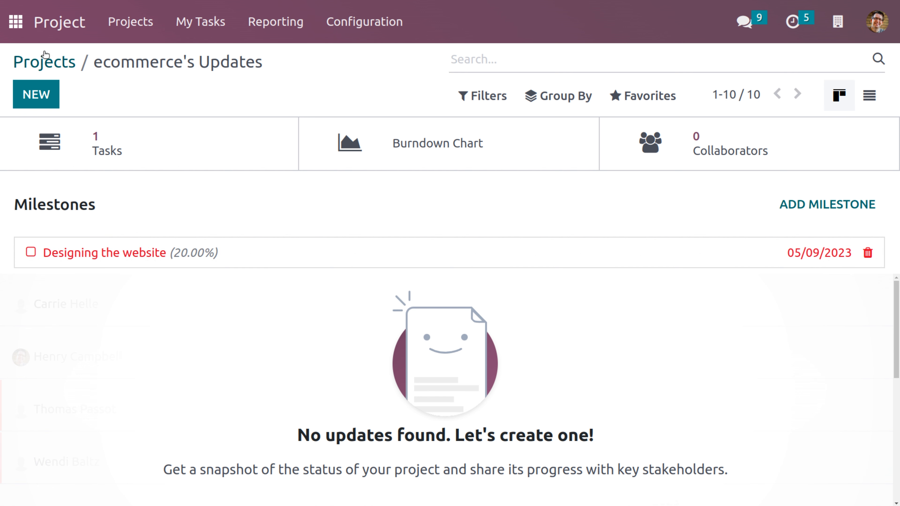
- Examine the overdue milestone's marker in the Gantt view of the ecommerce project's tasks
click(21, 62)
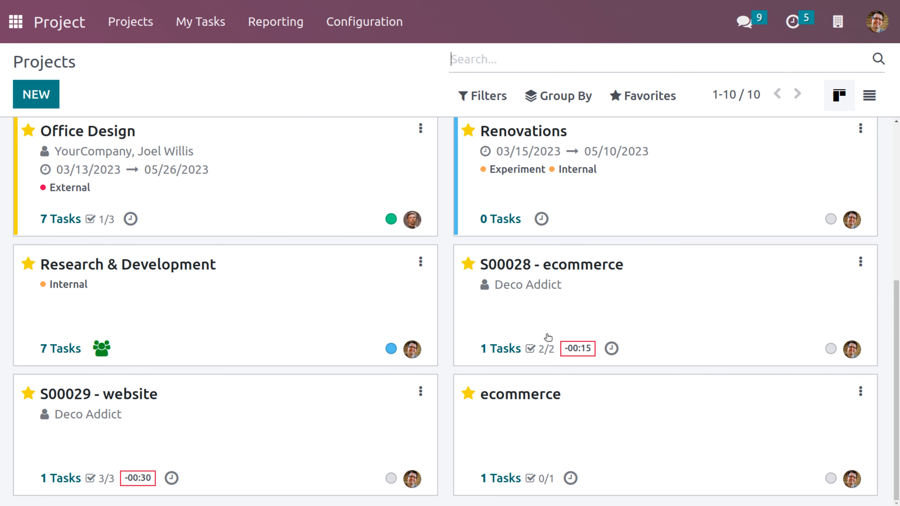
click(559, 408)
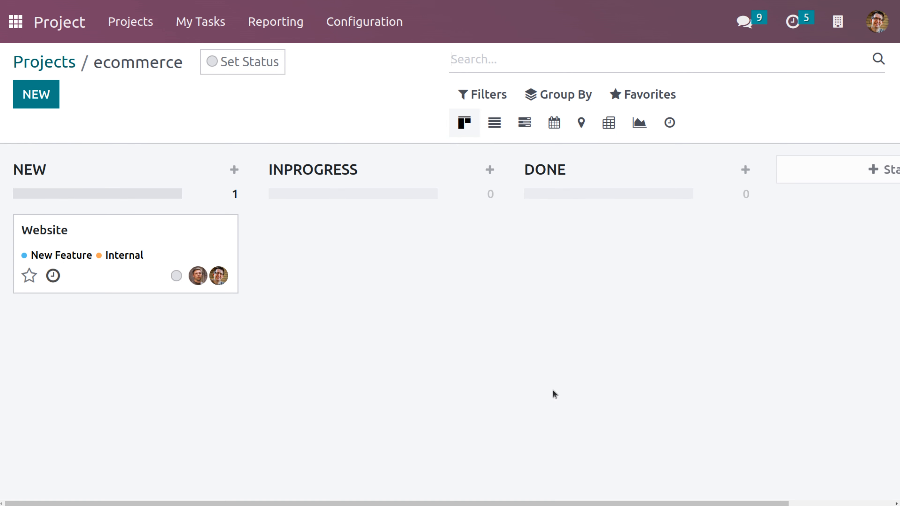
click(522, 123)
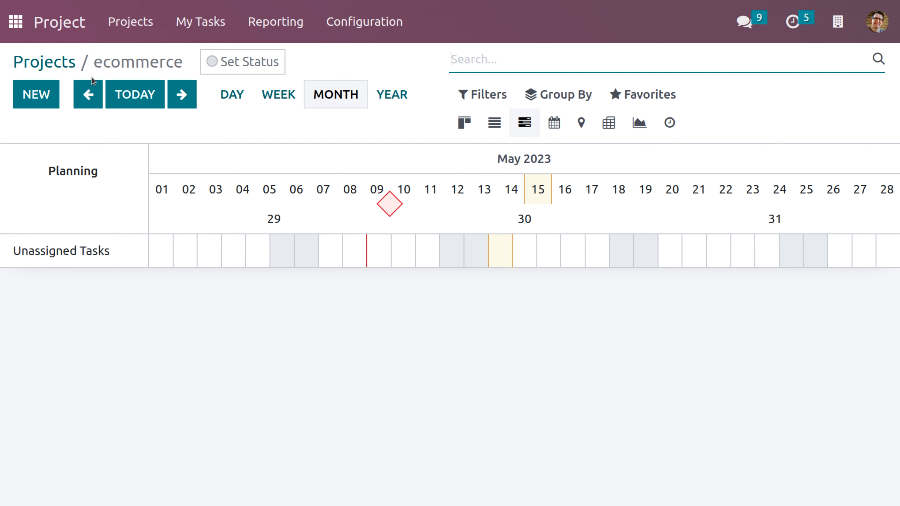
- Mark the Designing the website milestone as reached in the ecommerce project's updates
click(54, 67)
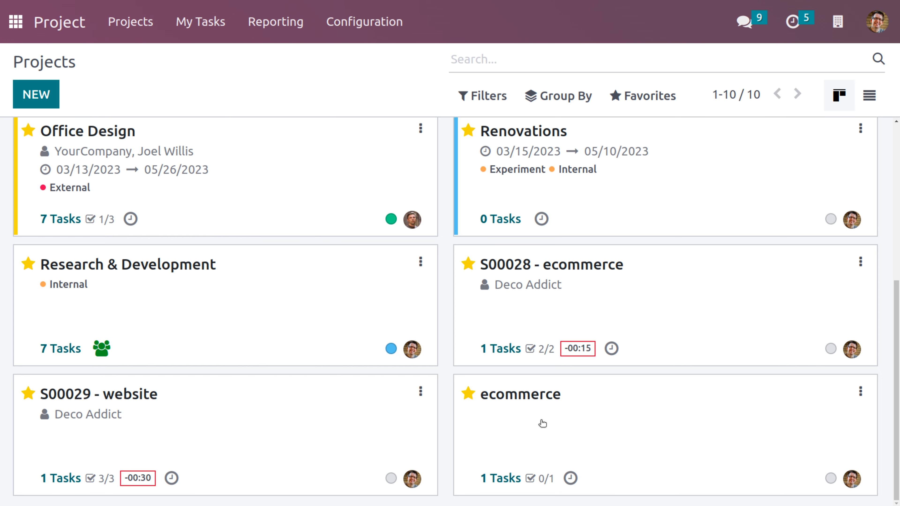
click(541, 424)
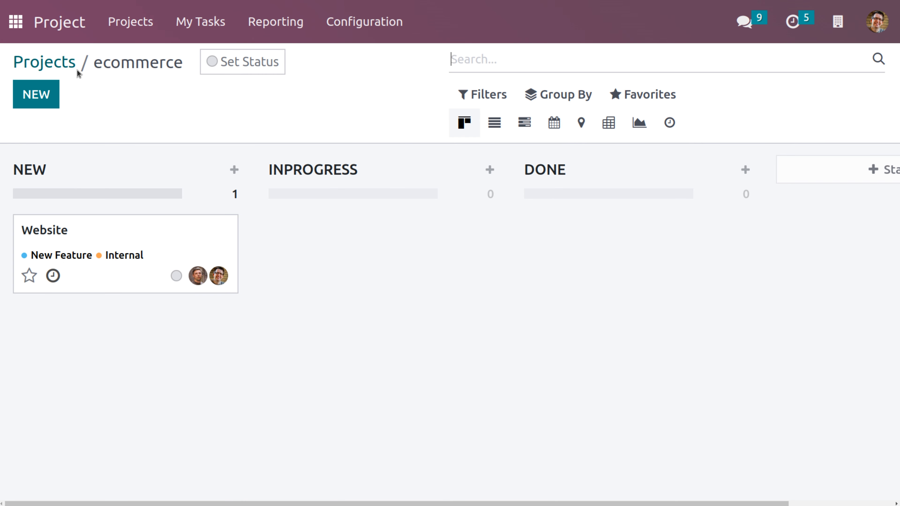
click(71, 64)
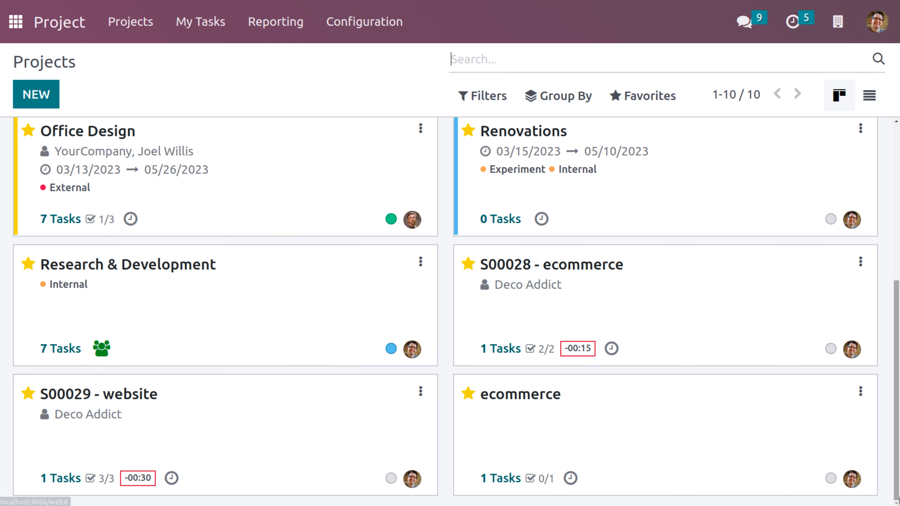
click(860, 392)
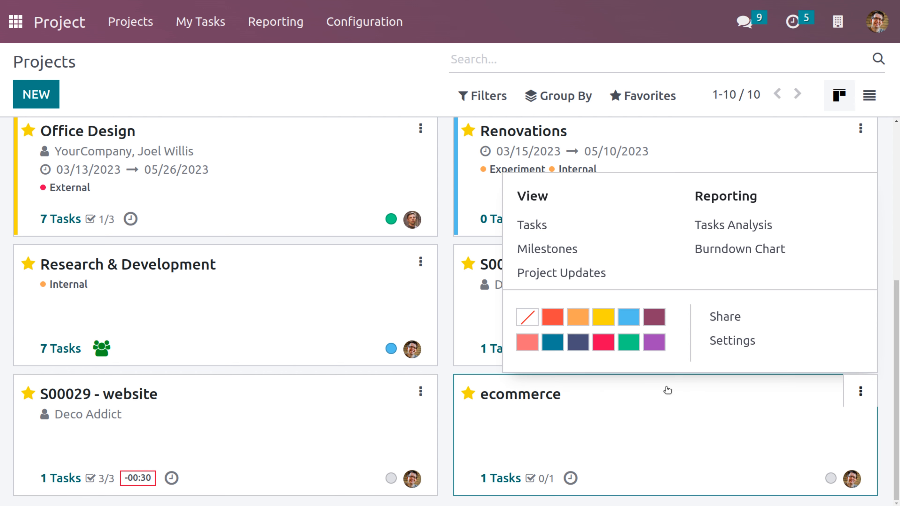
click(565, 272)
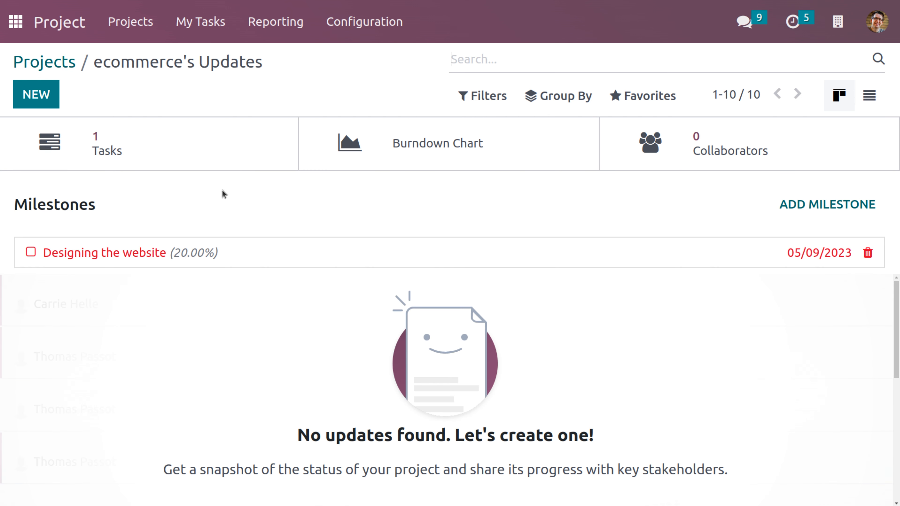
click(31, 253)
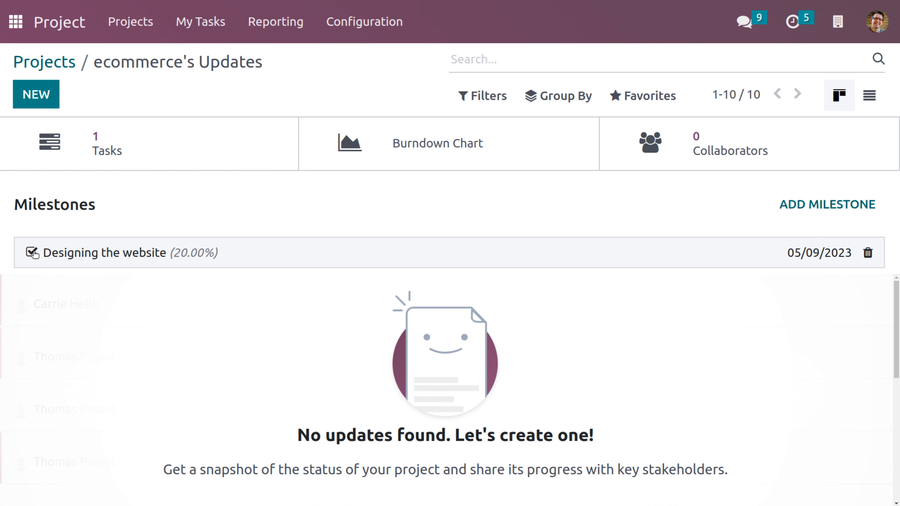
- Check how the reached milestone is marked in the ecommerce project's Gantt view
click(66, 61)
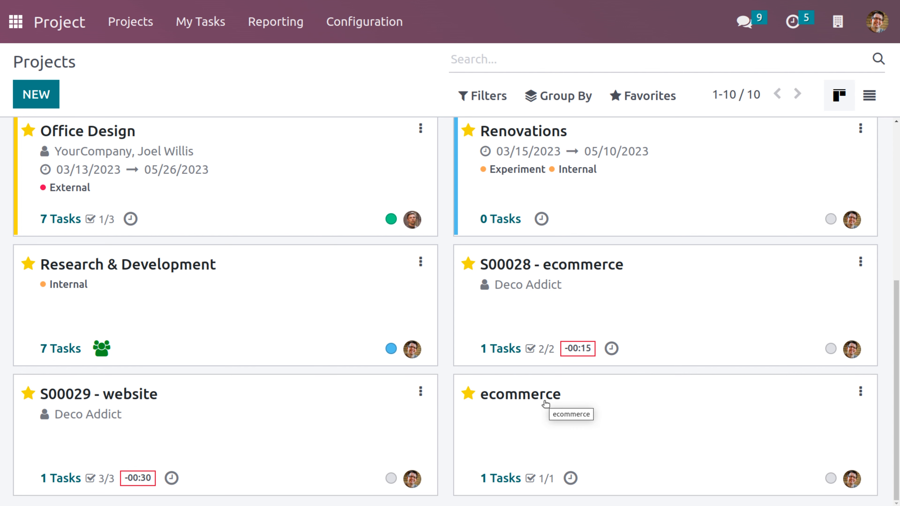
click(545, 403)
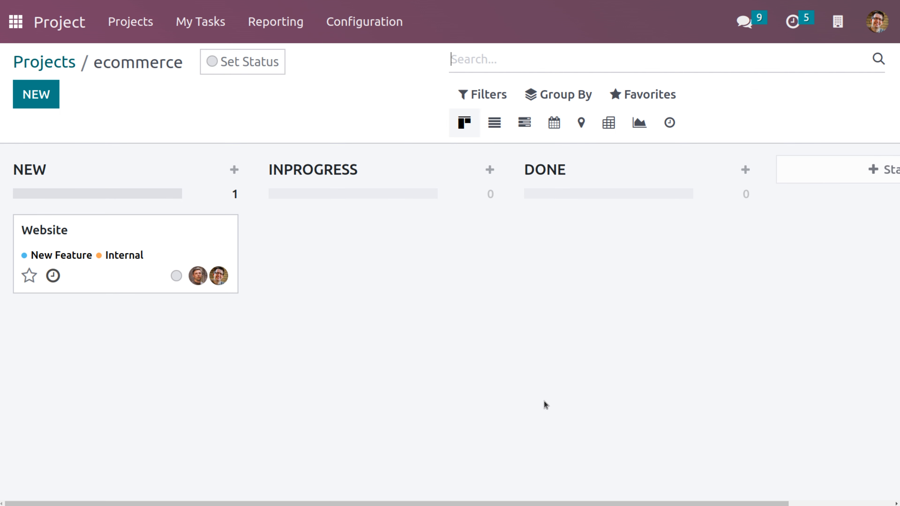
click(524, 122)
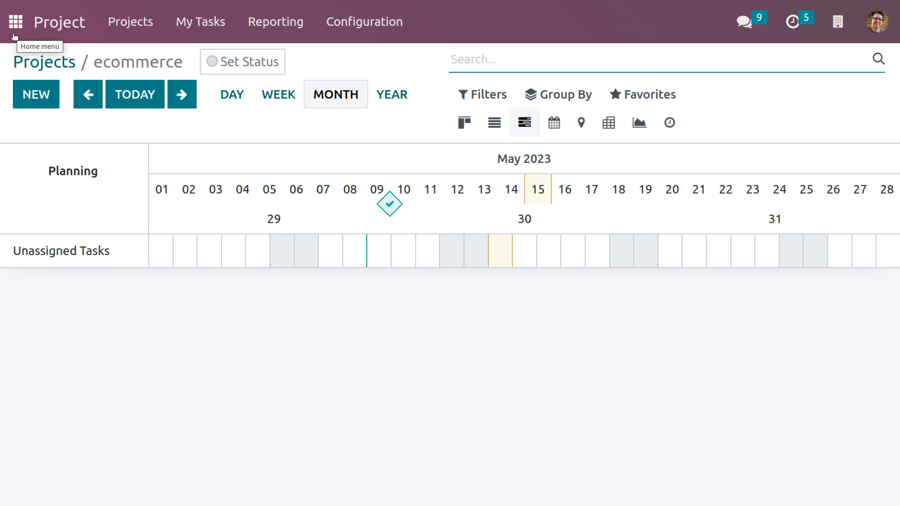
- Add an ecommerce project milestone named "Developing front-end and back end" with deadline 06/30/2023 and quantity 40%
click(39, 61)
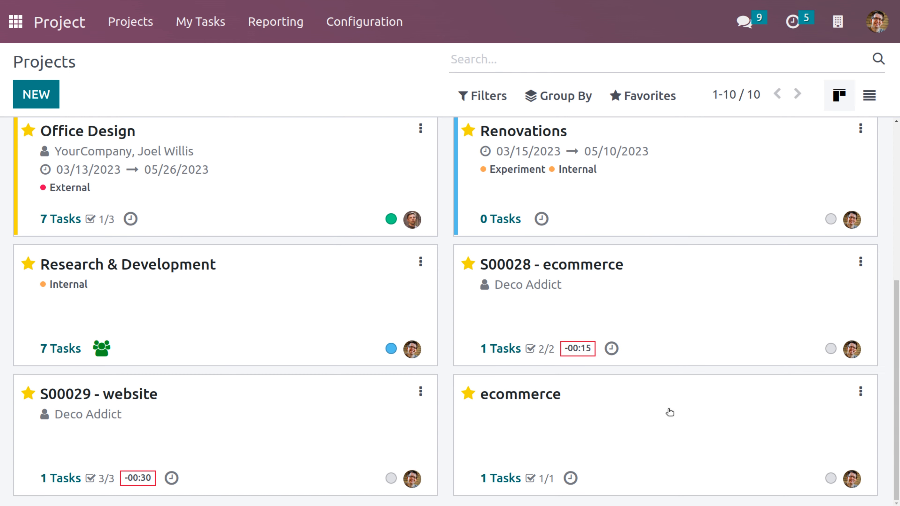
click(860, 391)
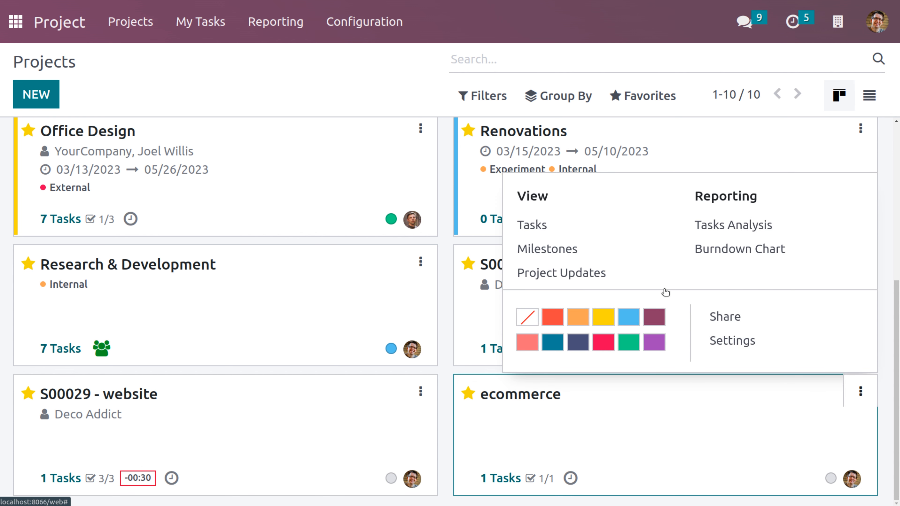
click(624, 279)
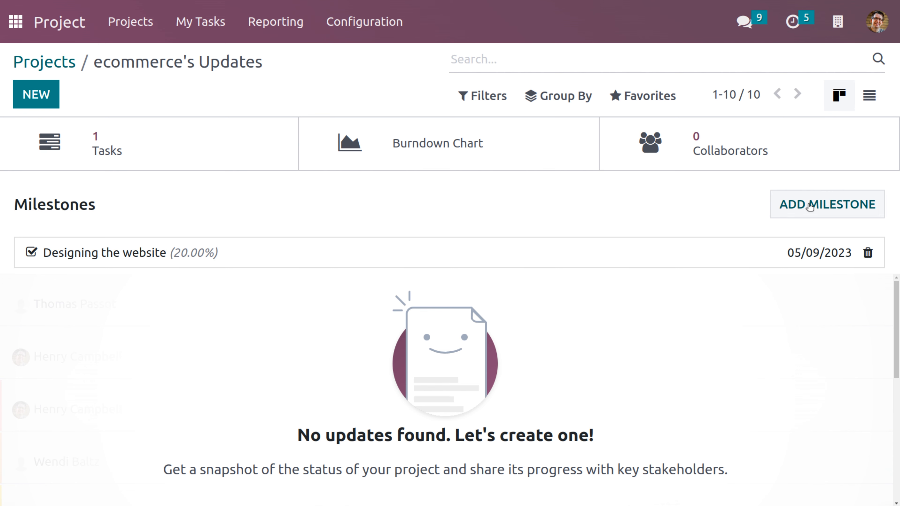
click(810, 205)
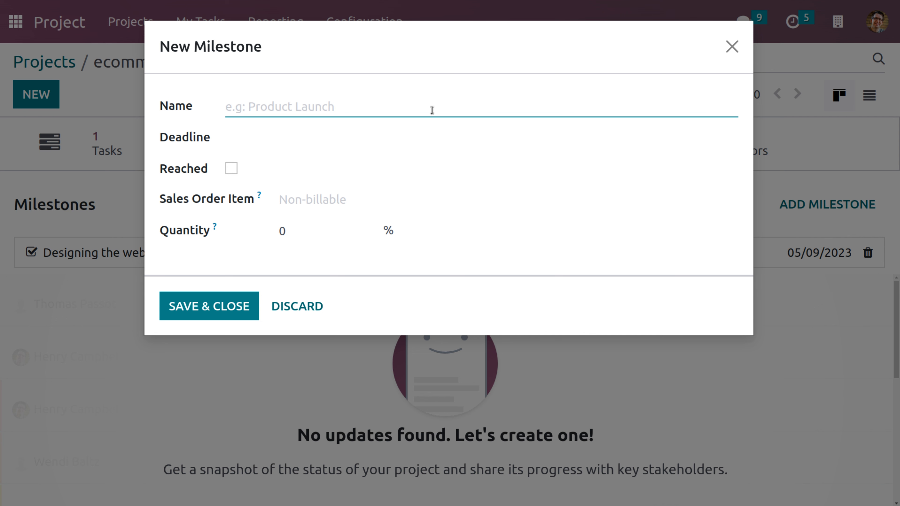
text(Developi)
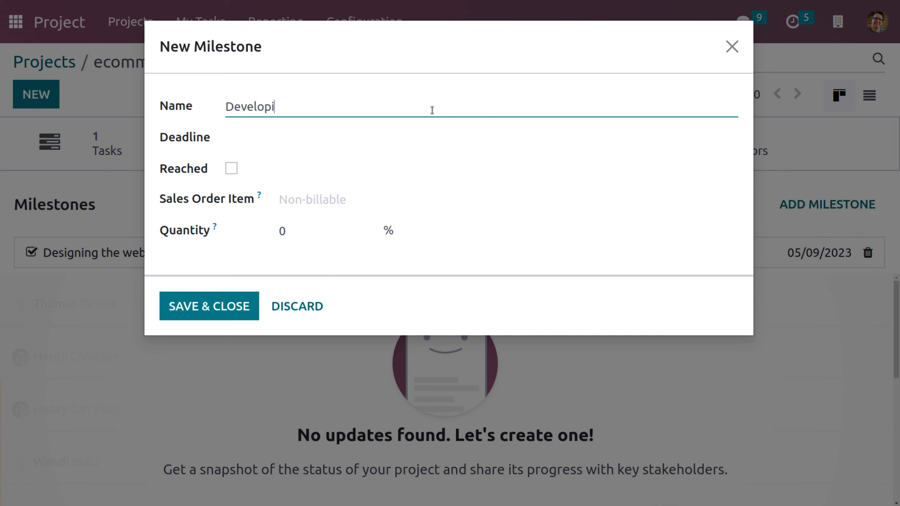
text(ng front-end and back end)
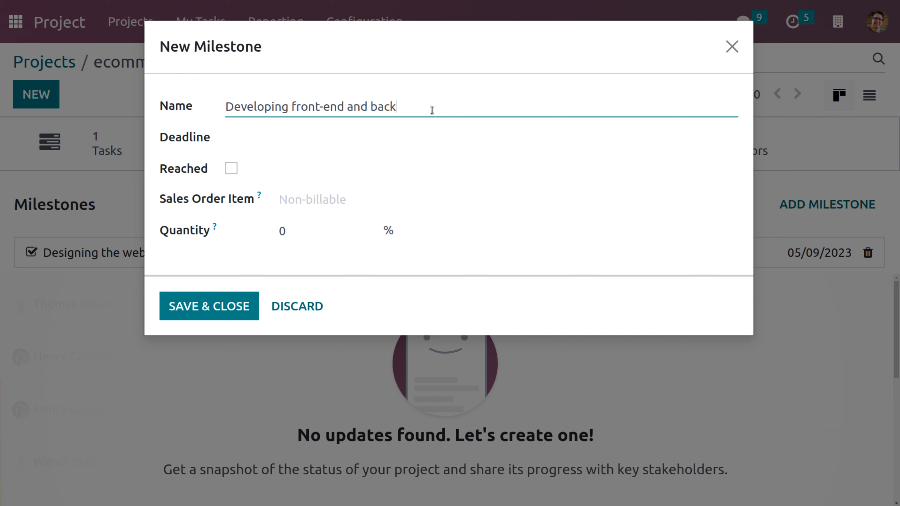
click(332, 143)
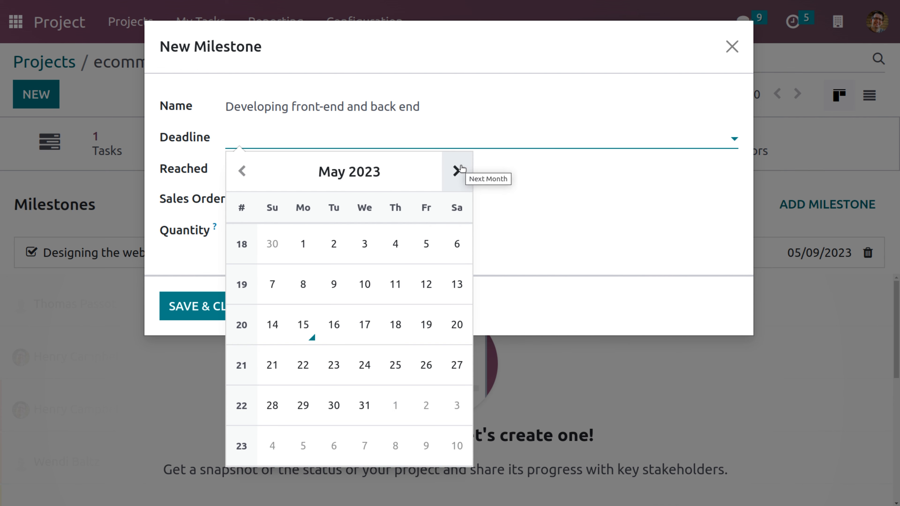
click(456, 171)
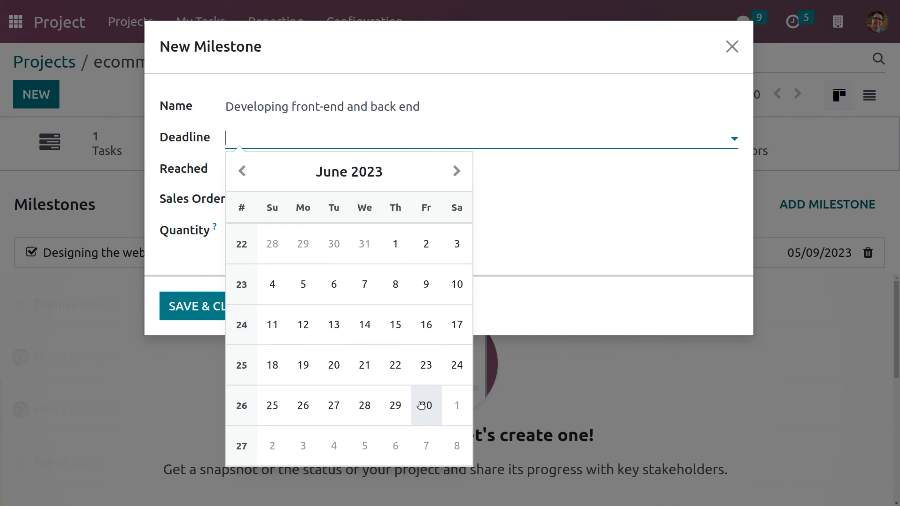
click(424, 409)
click(297, 230)
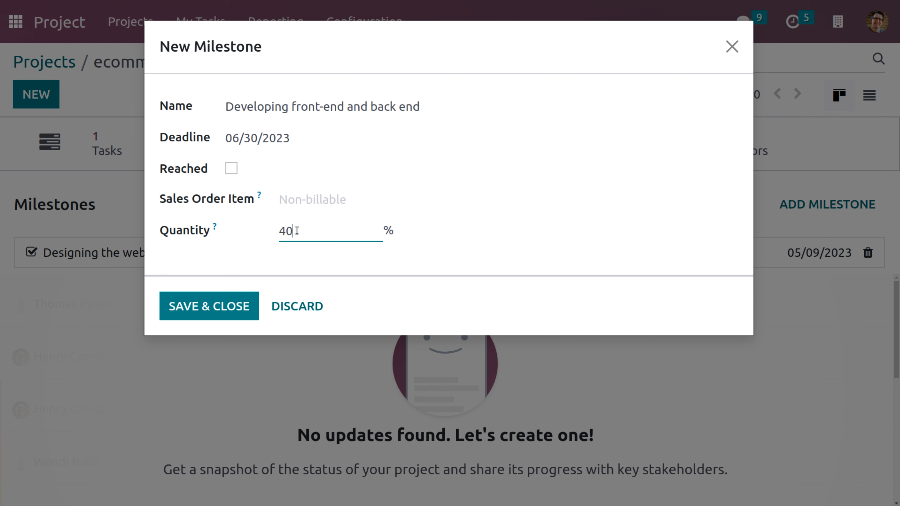
click(212, 313)
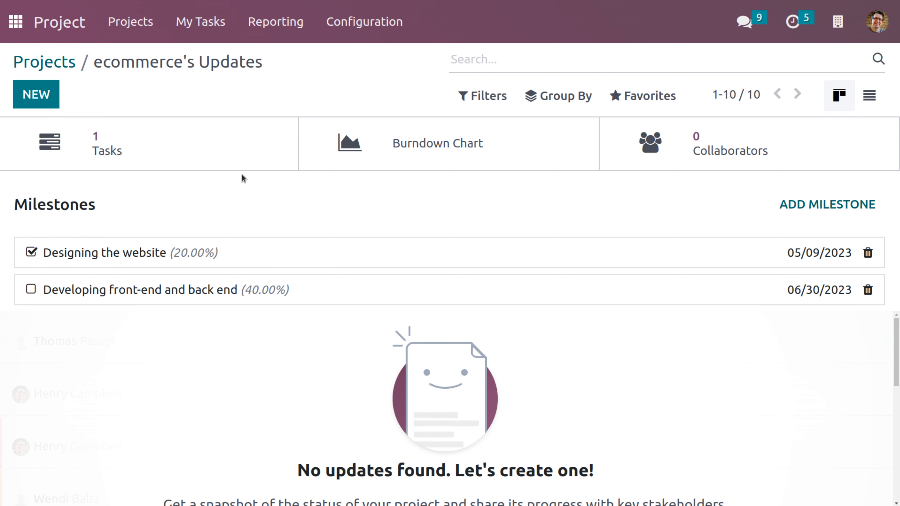
- Add a milestone named "Testing" with deadline 07/30/2023 and quantity 20% to the ecommerce project
click(809, 210)
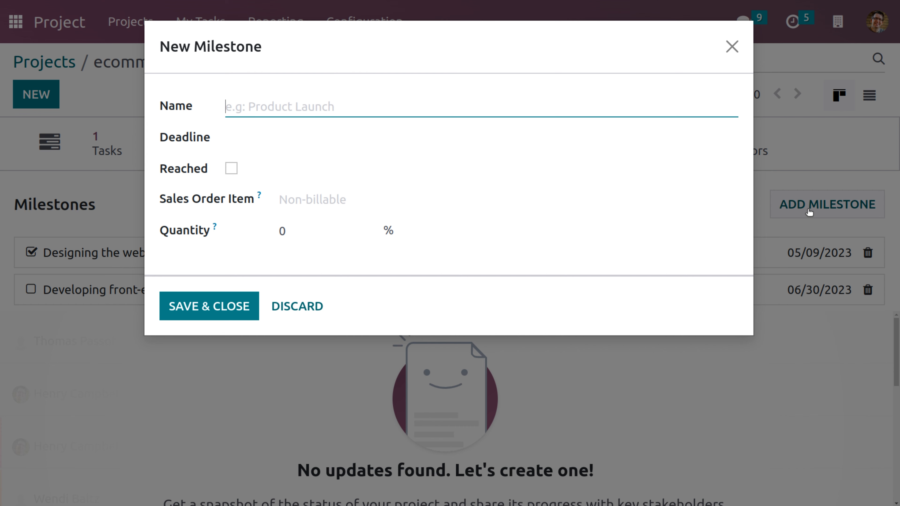
text(Testing)
click(338, 137)
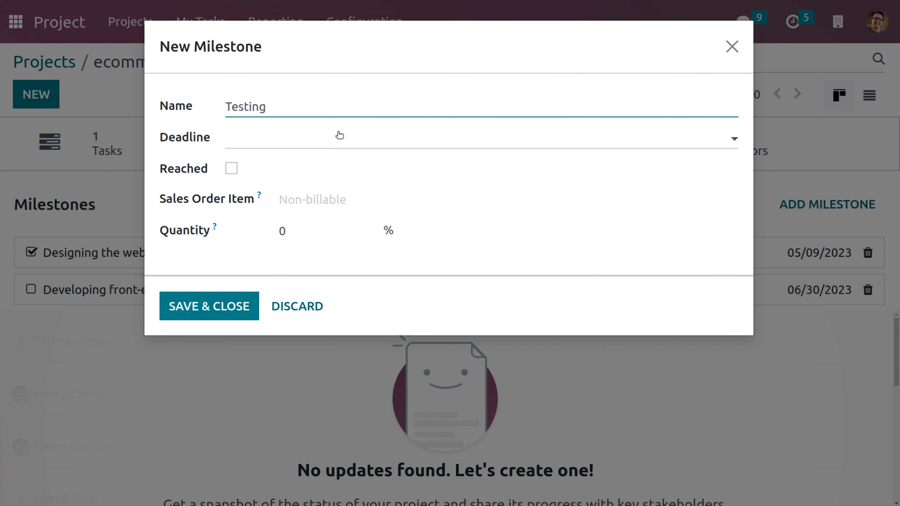
click(457, 171)
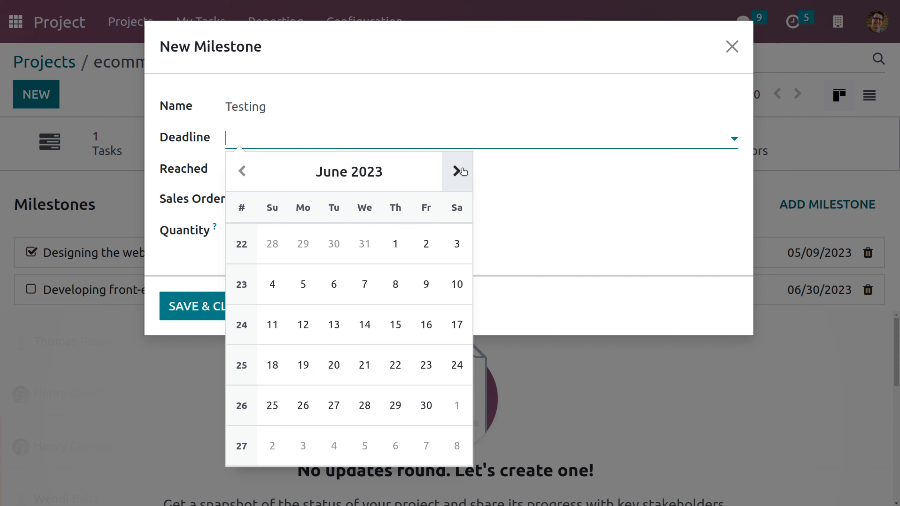
click(459, 171)
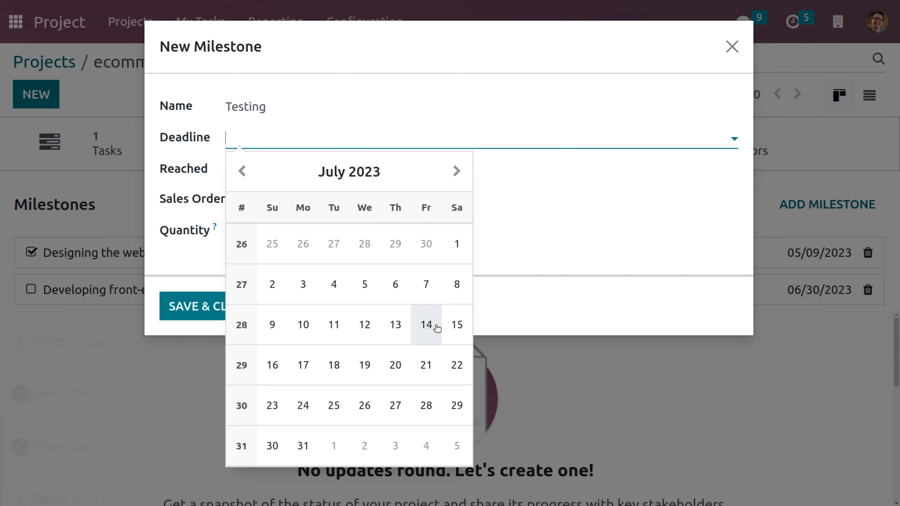
click(273, 446)
click(319, 238)
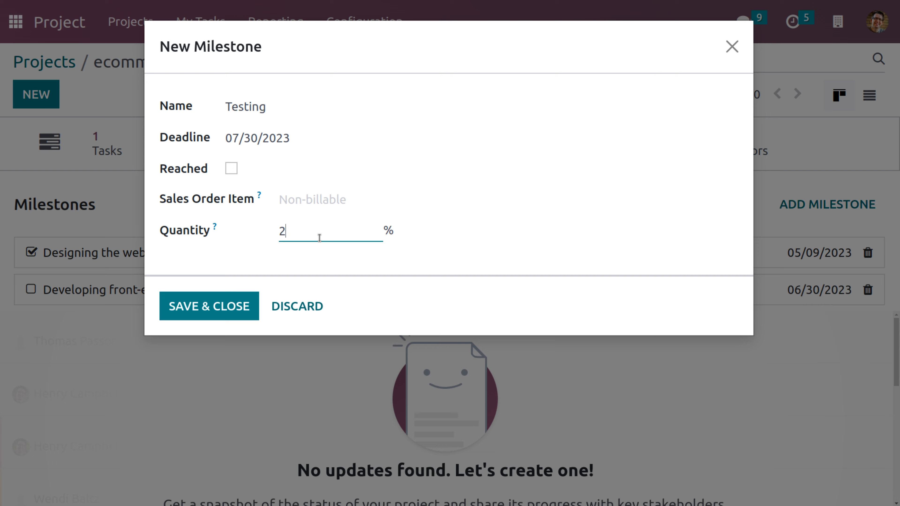
click(209, 305)
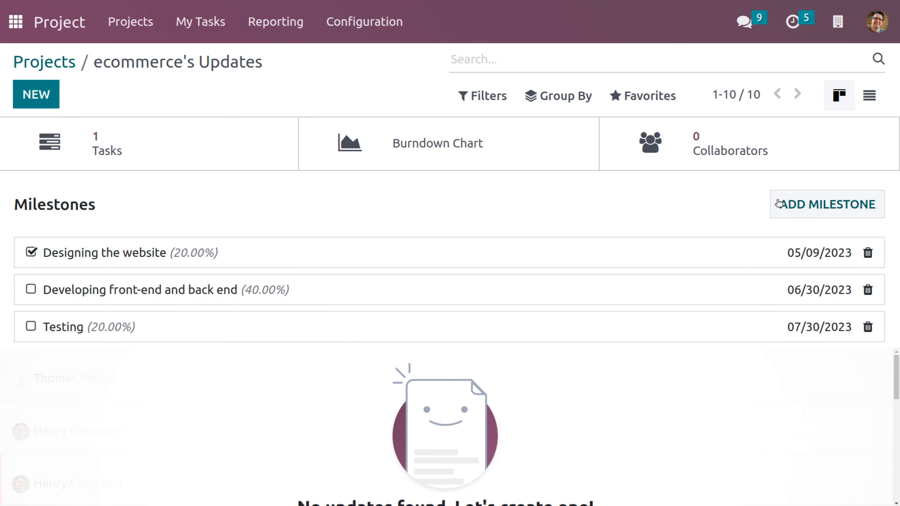
- Add a milestone named "Product Launch" with deadline 09/30/2023 and quantity 20% to the ecommerce project
click(798, 204)
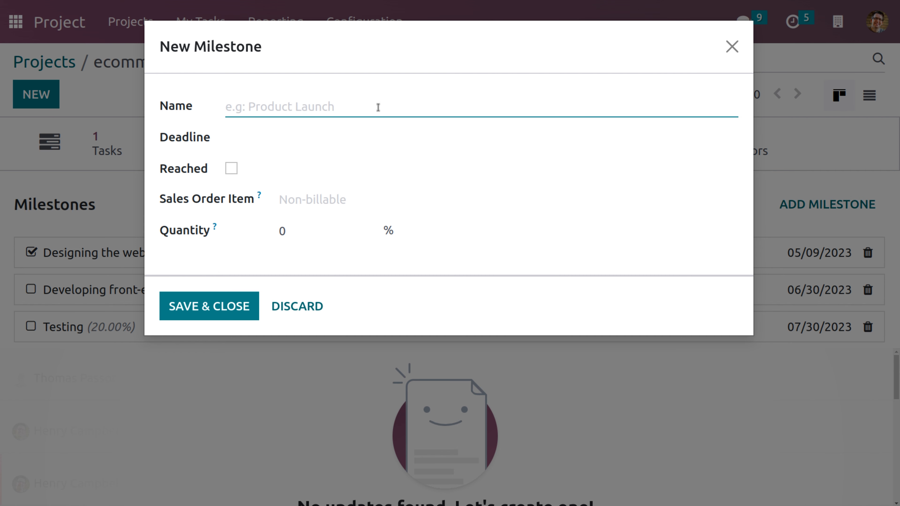
text(Product Launch)
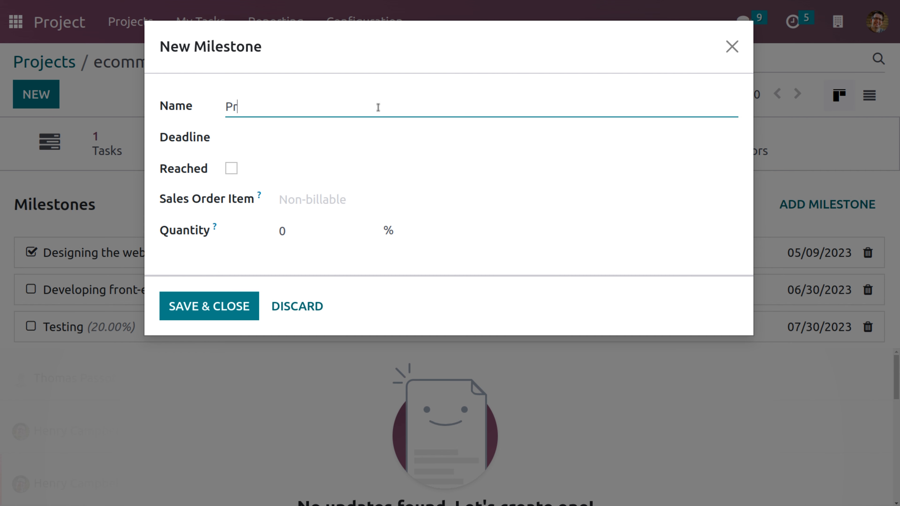
click(331, 136)
click(457, 171)
click(457, 171)
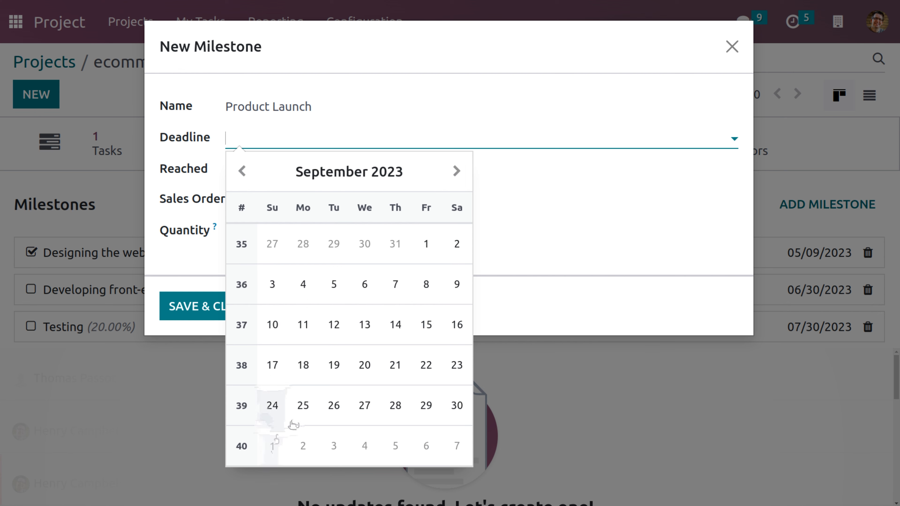
click(456, 404)
click(285, 231)
text(20)
click(209, 306)
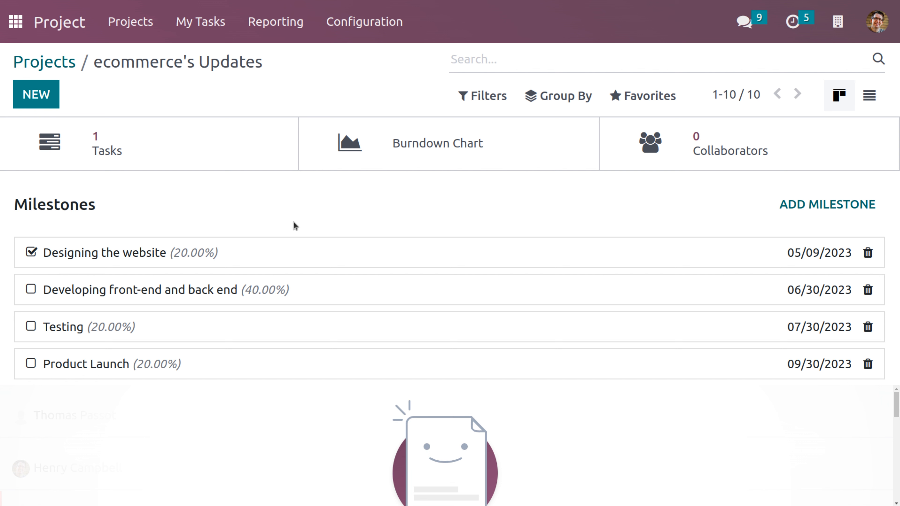
- Switch to the Sales app to show its quotations
click(16, 29)
click(233, 116)
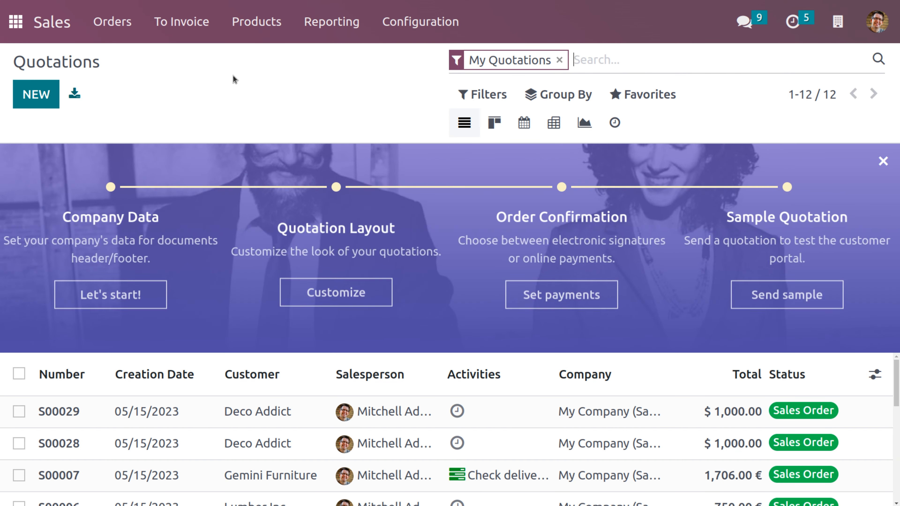
- Create a new product named "e-commerce website" and mark it as a favorite
click(254, 22)
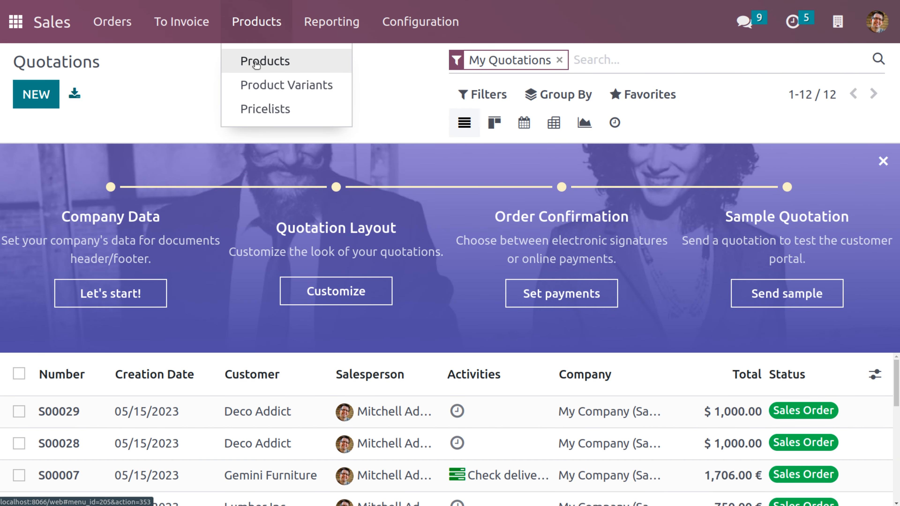
click(256, 62)
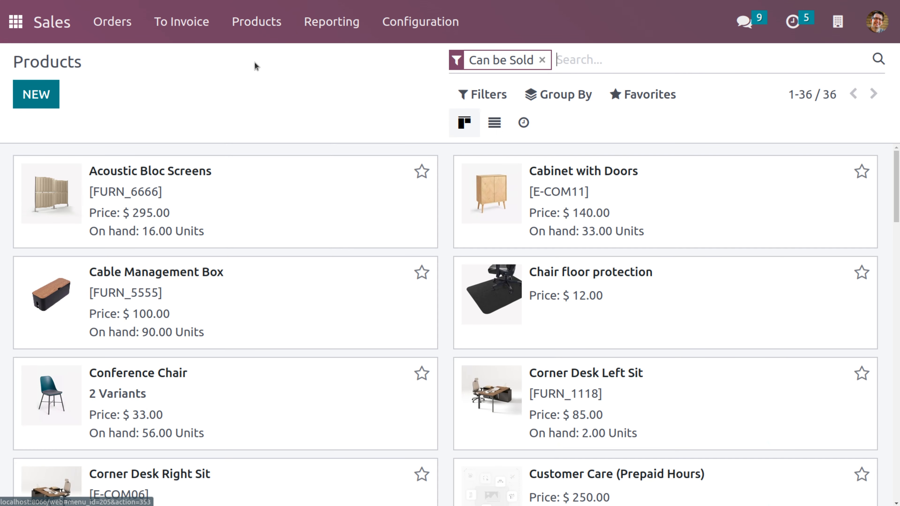
click(47, 101)
click(137, 231)
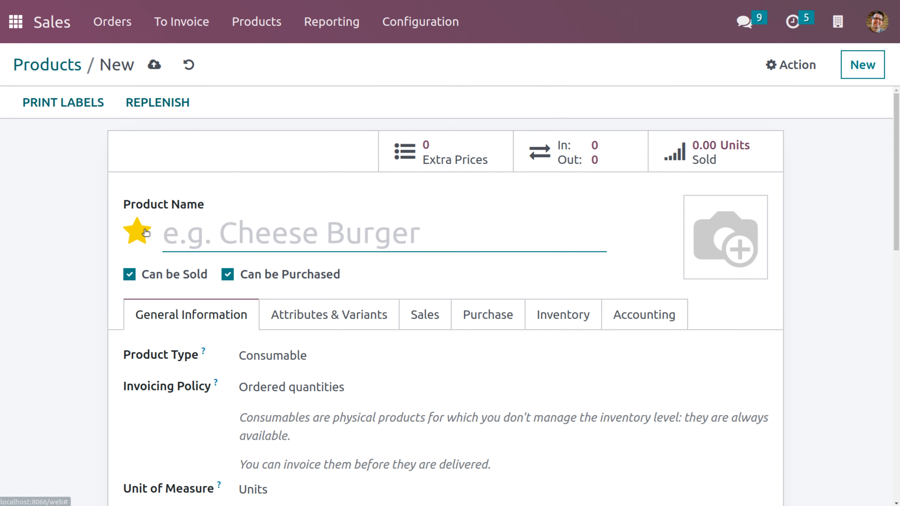
text(e)
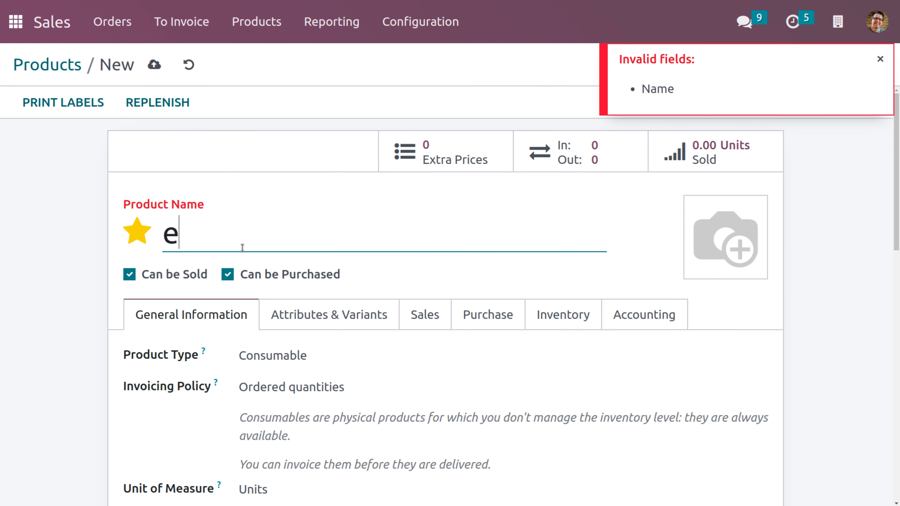
text(-comm)
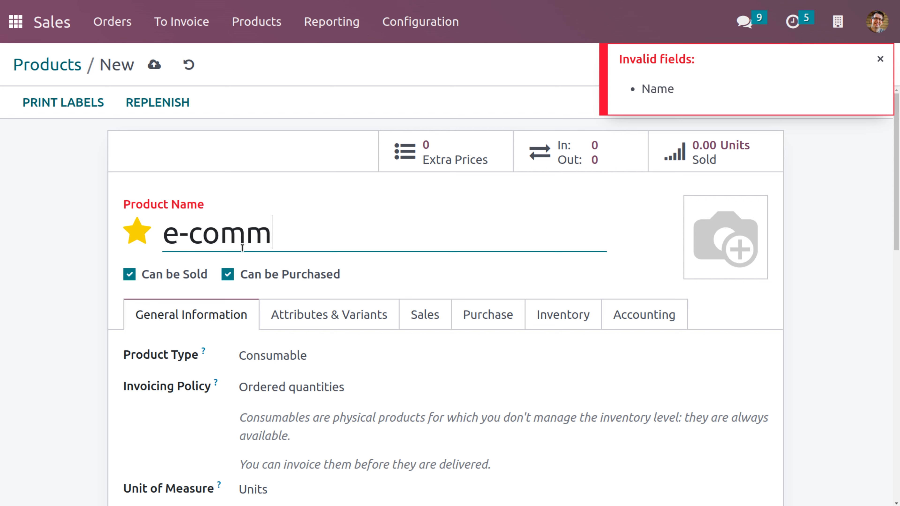
text(erce we)
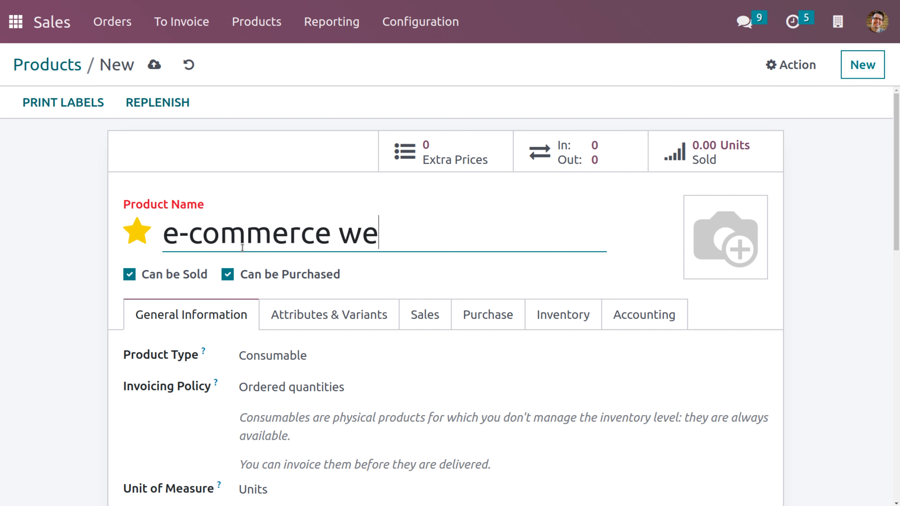
text(bsite)
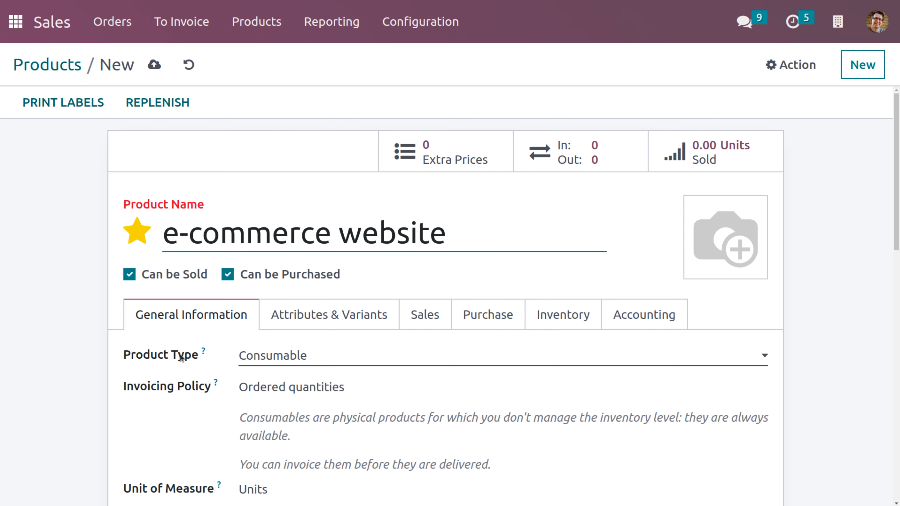
- Set the product type to Service and the invoicing policy to Based on Milestones
click(244, 356)
click(270, 388)
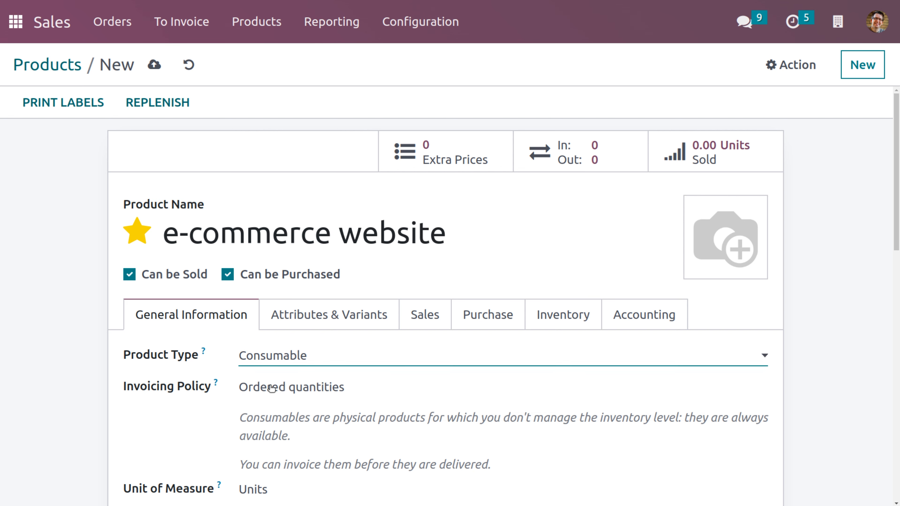
click(296, 363)
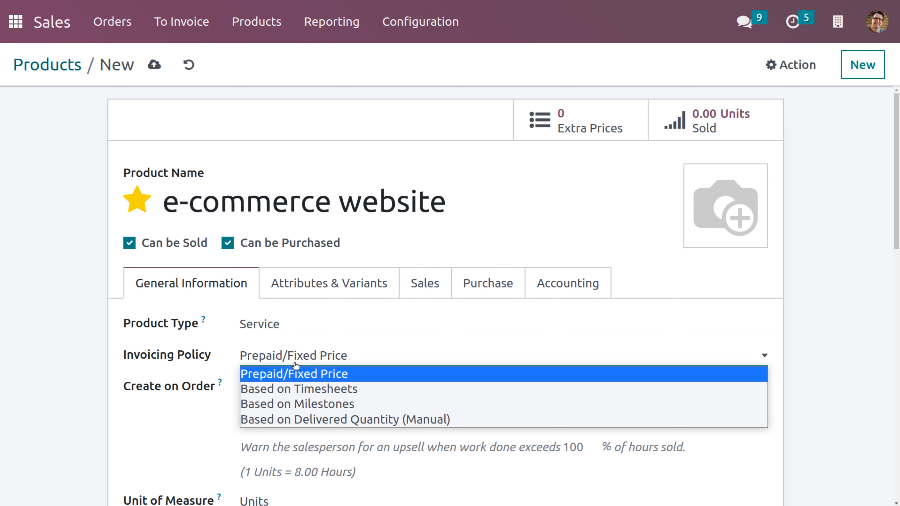
click(297, 404)
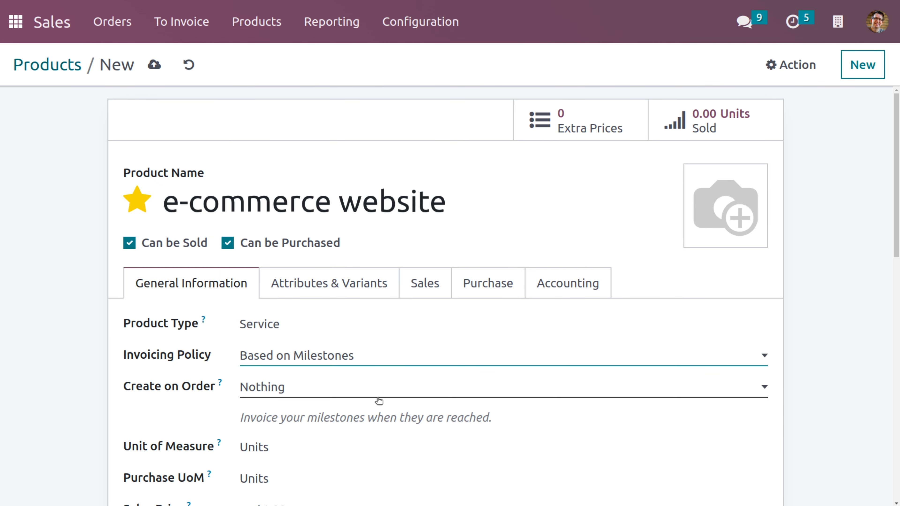
- Set the product to create a Project & Task on order
scroll(377, 404, down, 1)
scroll(377, 404, down, 2)
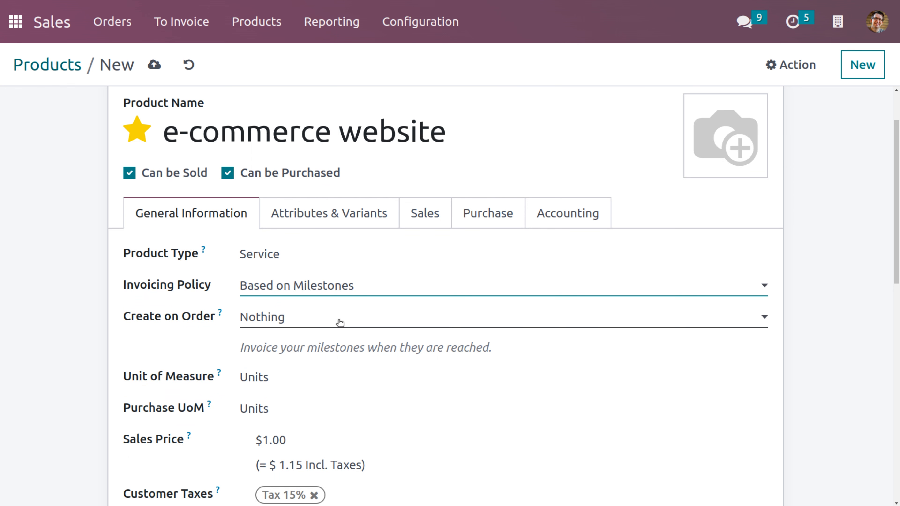
click(336, 320)
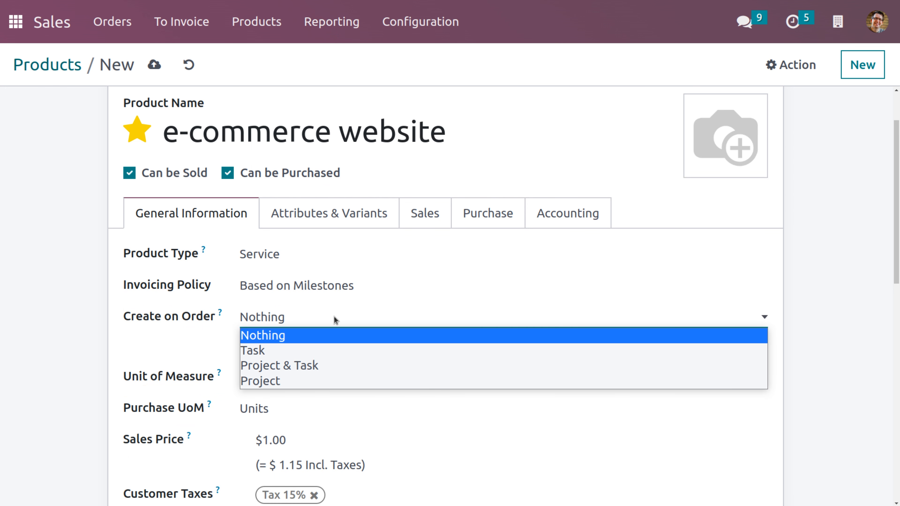
click(314, 369)
- Set the product's unit of measure to Hours
scroll(314, 371, down, 1)
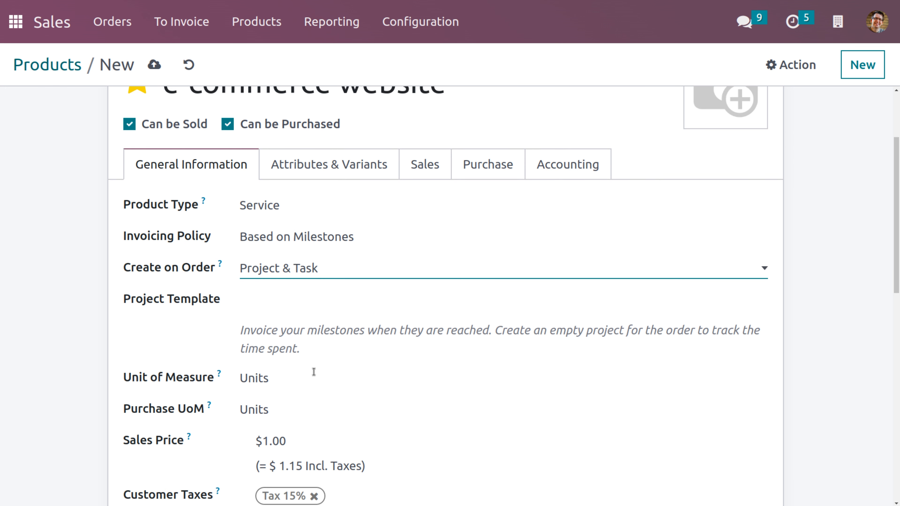
click(261, 372)
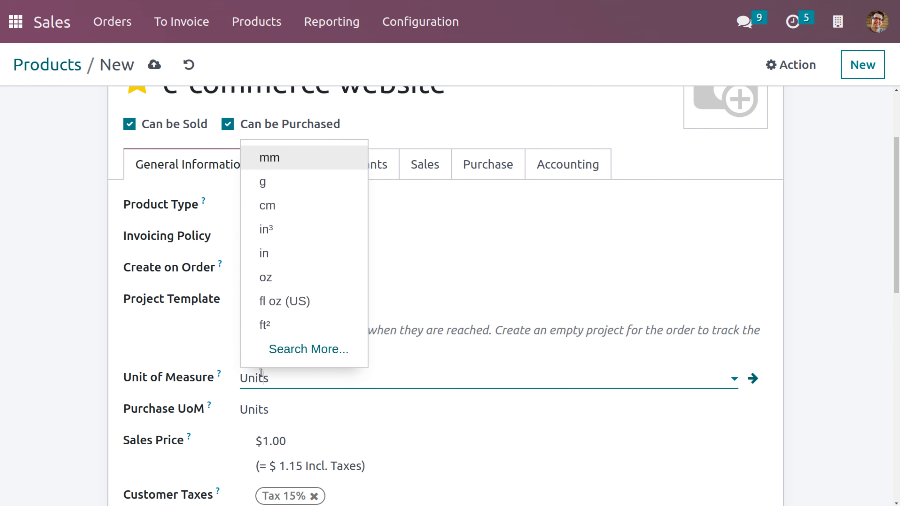
click(284, 349)
scroll(351, 327, down, 7)
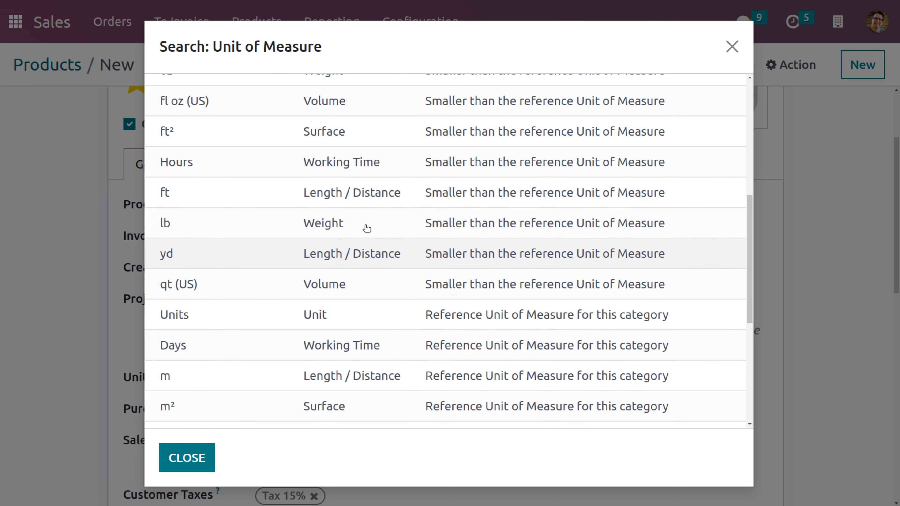
click(386, 171)
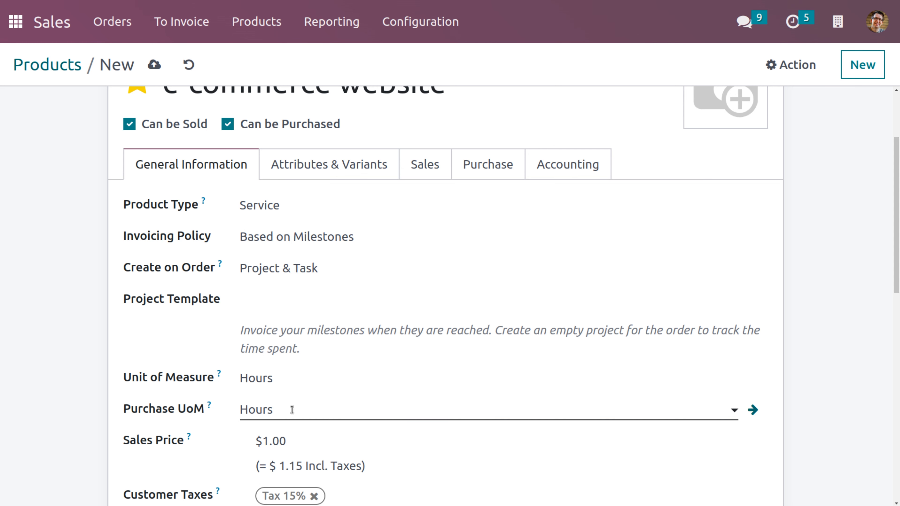
- Set the product's sales price to $1,000 and remove the 15% customer tax
scroll(275, 436, down, 2)
scroll(273, 432, down, 1)
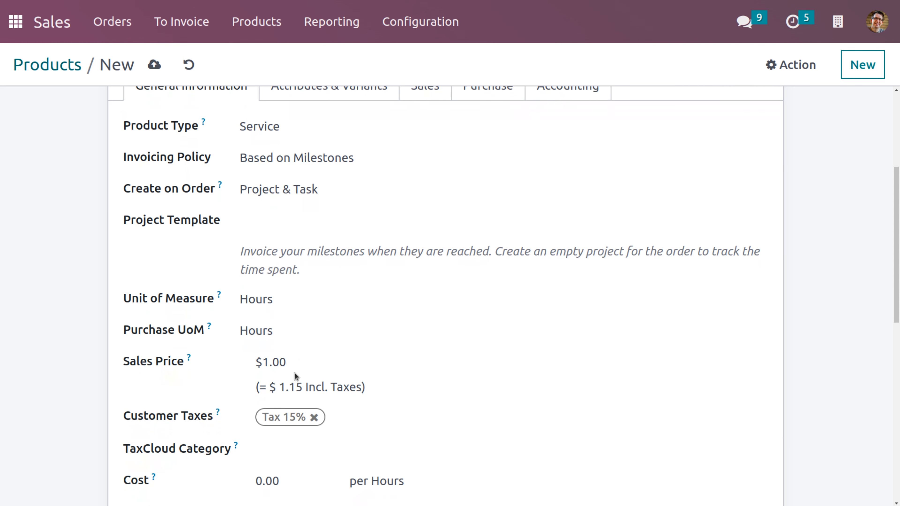
click(299, 364)
key(BackSpace)
key(BackSpace)
key(BackSpace)
key(BackSpace)
text(100)
click(314, 417)
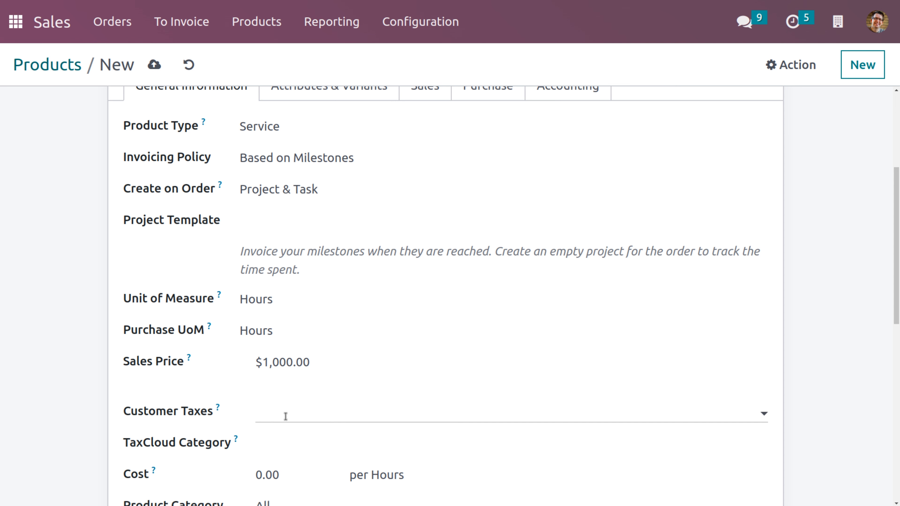
- Set the product's cost to 900 per hour and save the product
click(291, 473)
key(BackSpace)
key(BackSpace)
key(BackSpace)
key(BackSpace)
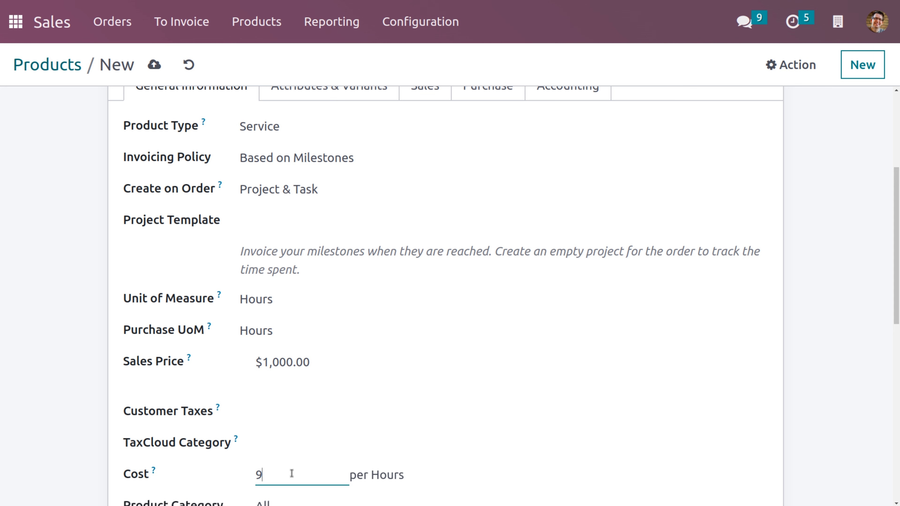
text(900)
scroll(291, 474, down, 5)
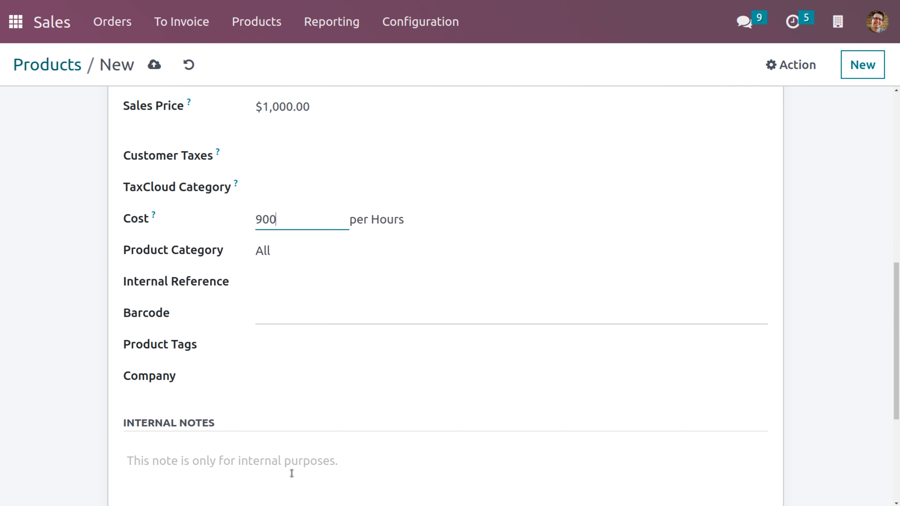
scroll(291, 474, up, 10)
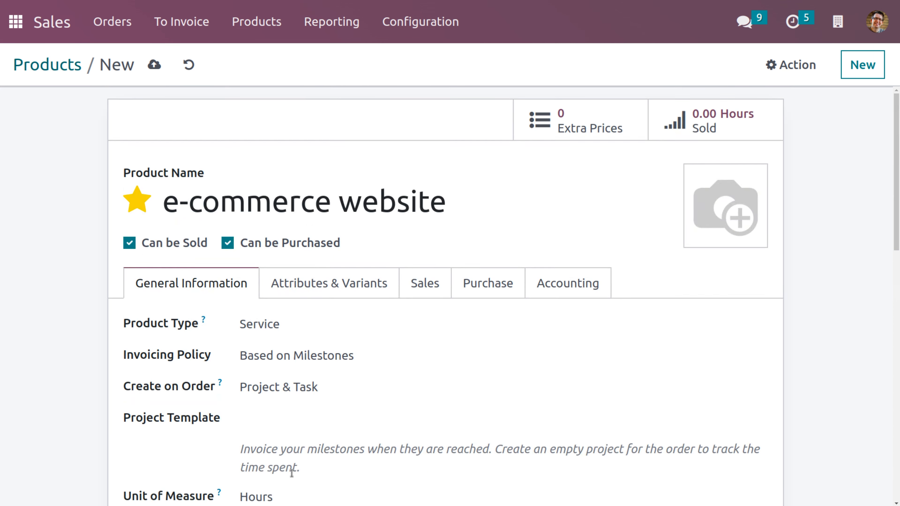
click(154, 64)
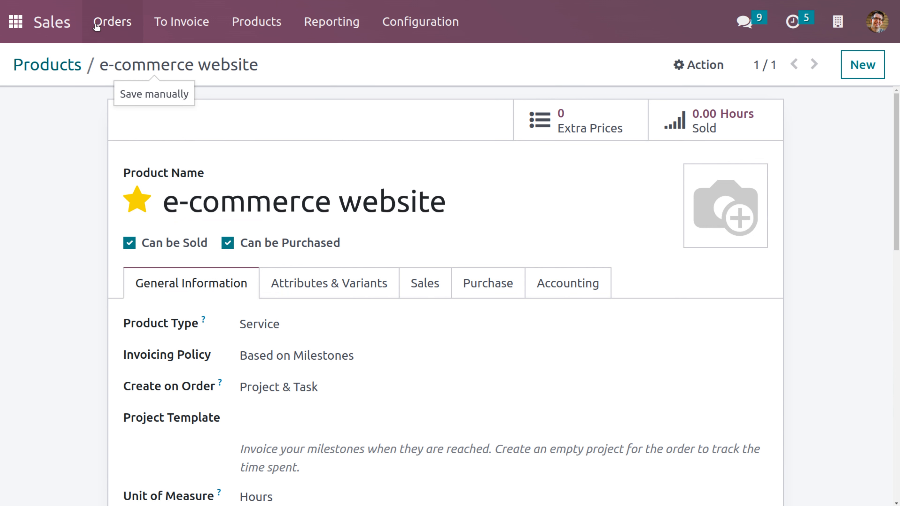
- Create a new quotation for the customer Deco Addict
click(103, 22)
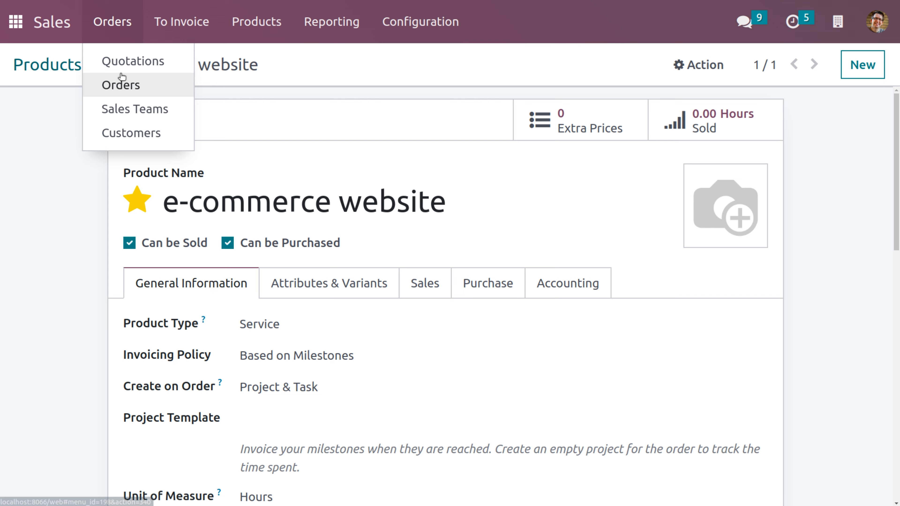
click(124, 61)
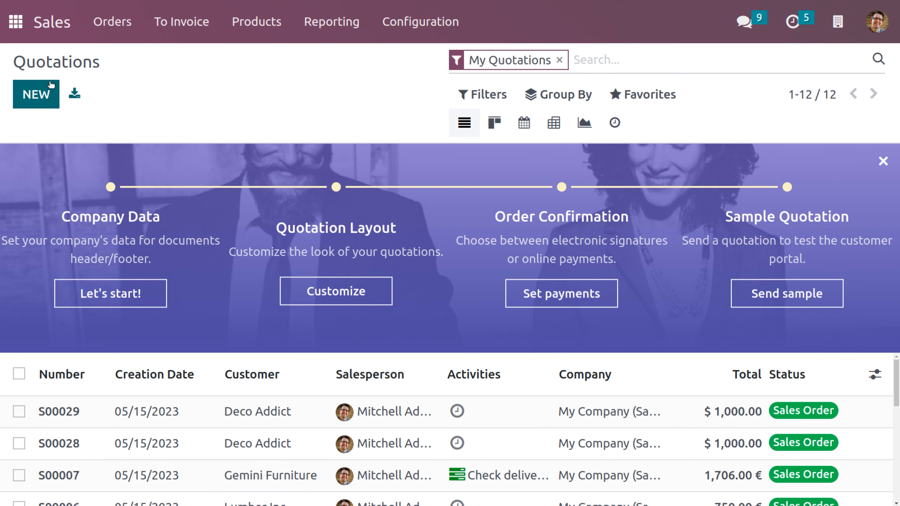
click(48, 93)
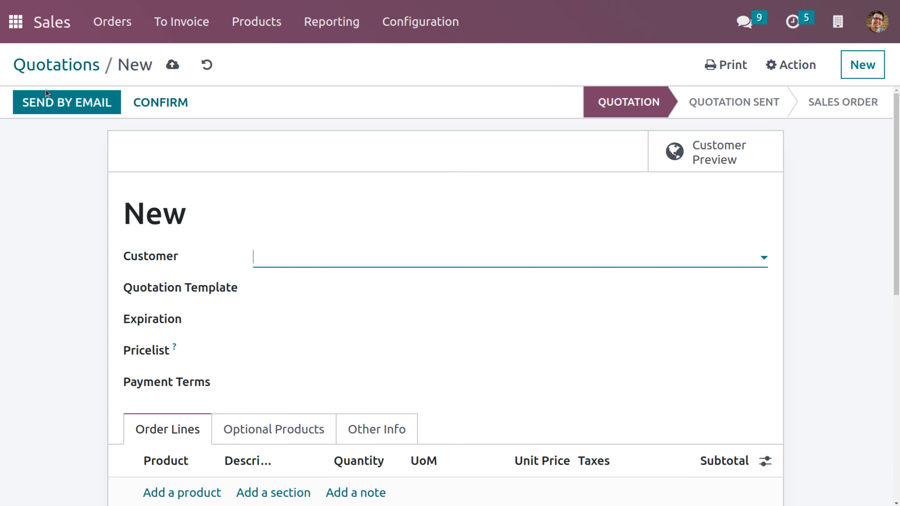
click(265, 247)
click(189, 265)
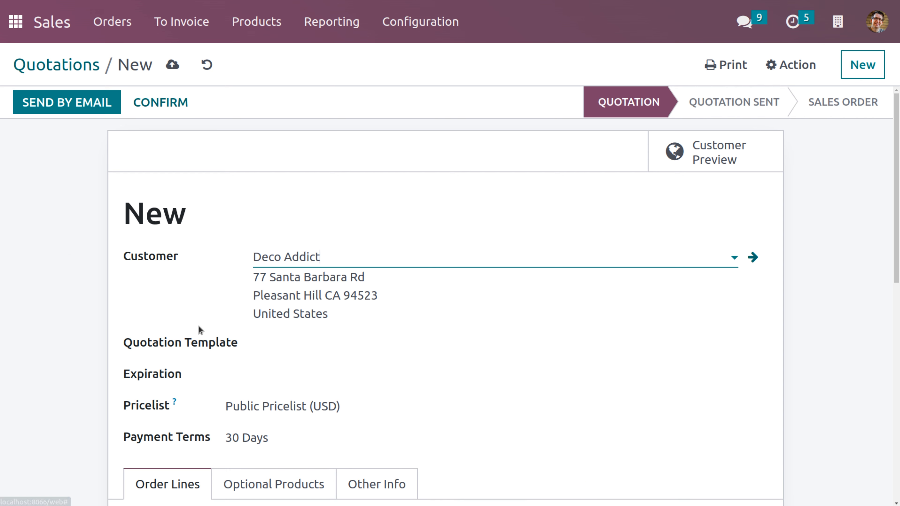
- Add the e-commerce website product as an order line on the quotation
scroll(200, 337, down, 5)
click(158, 384)
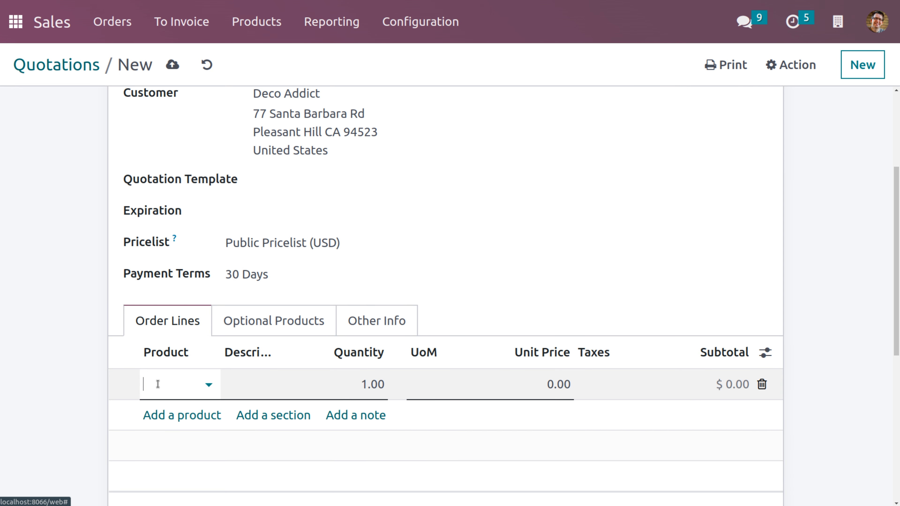
click(158, 384)
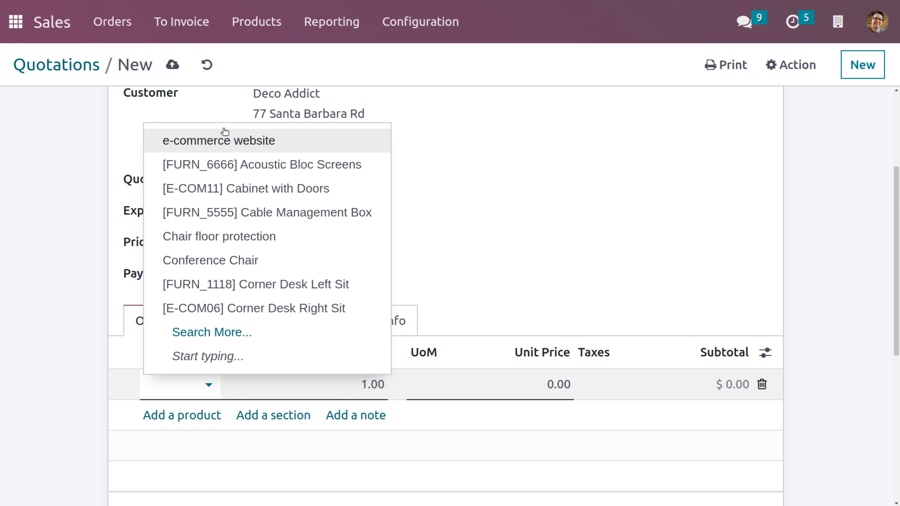
click(225, 139)
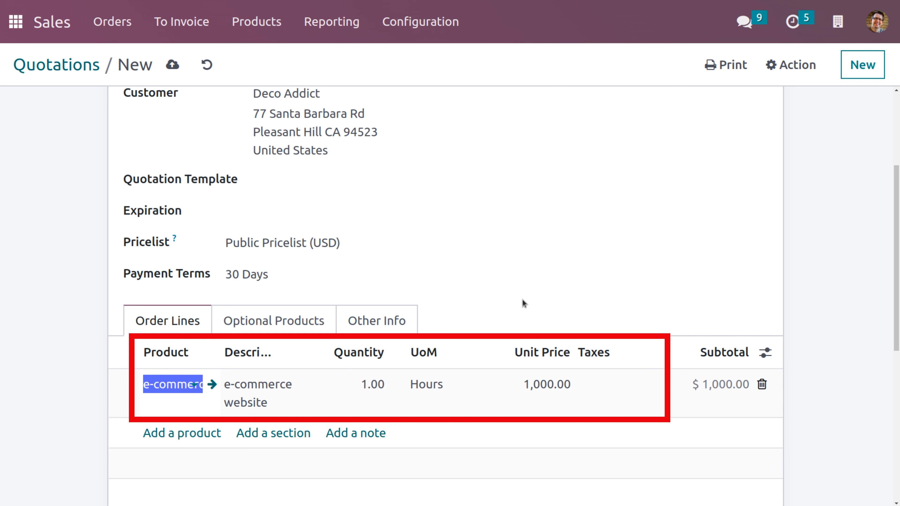
- Save the quotation and confirm it as a sales order
scroll(405, 93, up, 5)
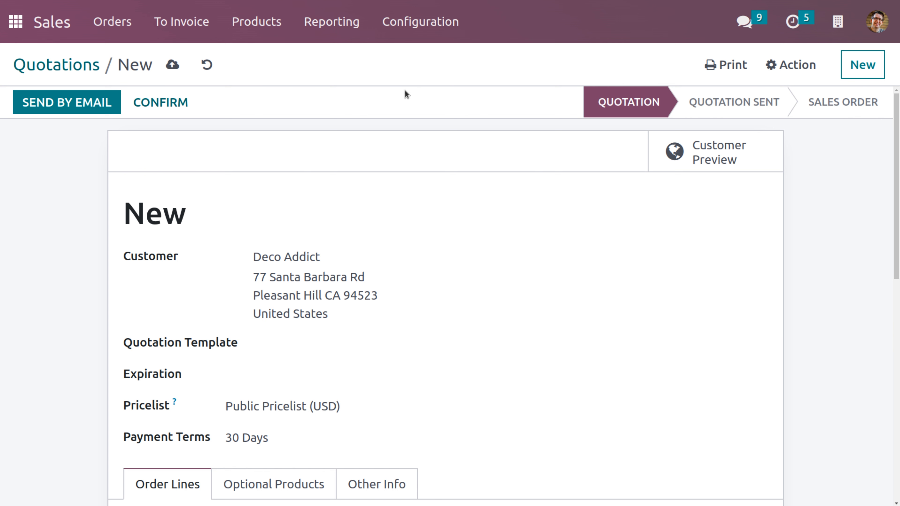
click(173, 65)
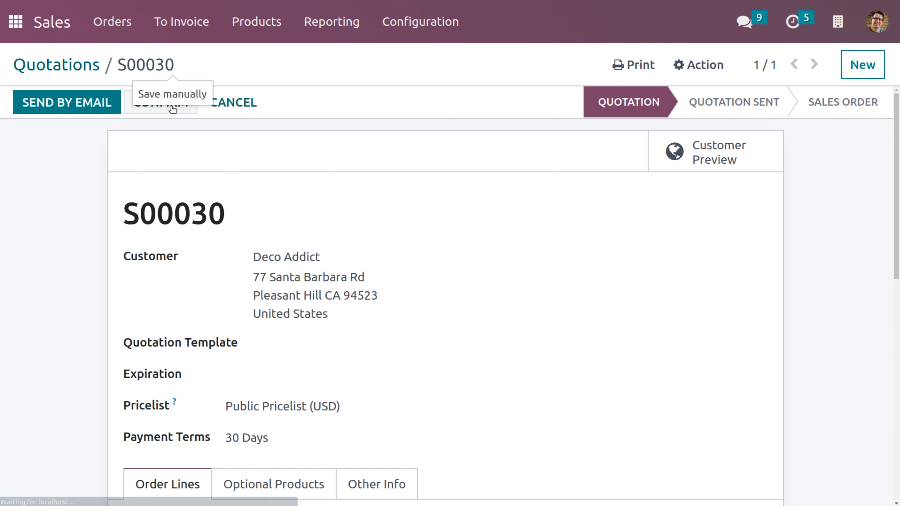
click(171, 106)
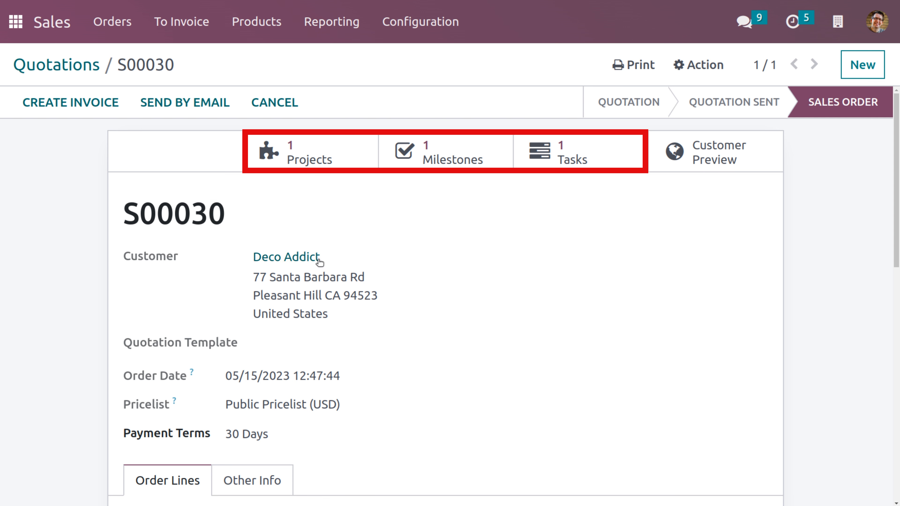
- Open the sales order's milestones and set the e-commerce website milestone's quantity to 50%
click(476, 165)
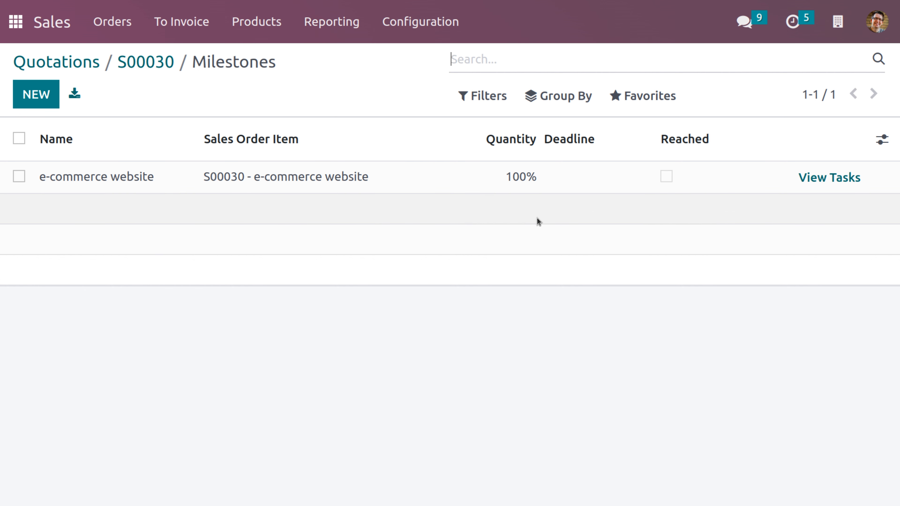
click(514, 174)
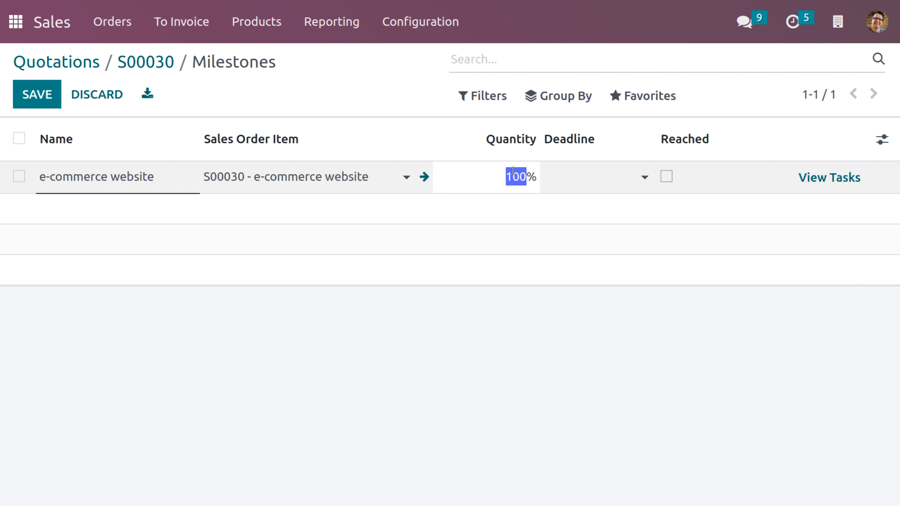
click(553, 248)
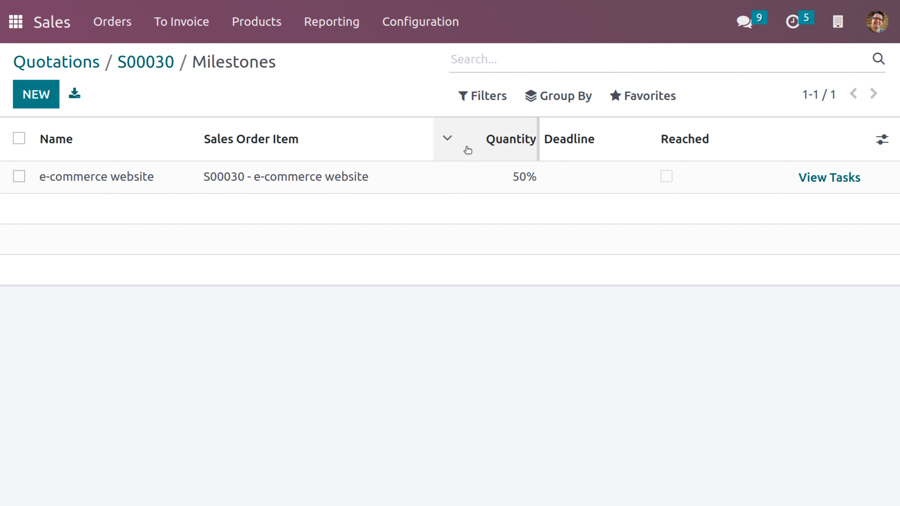
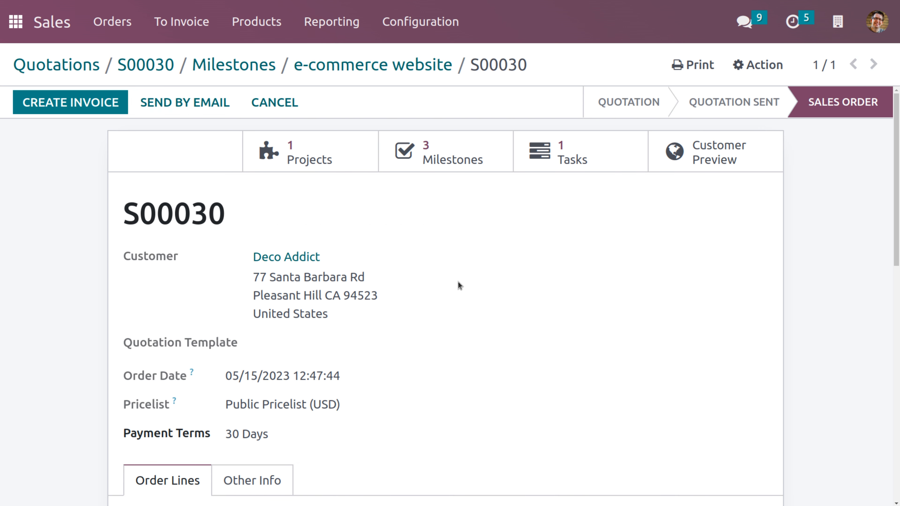
- Create a regular draft invoice for the reached 50% milestone and check the order line's delivered and invoiced quantities
click(98, 113)
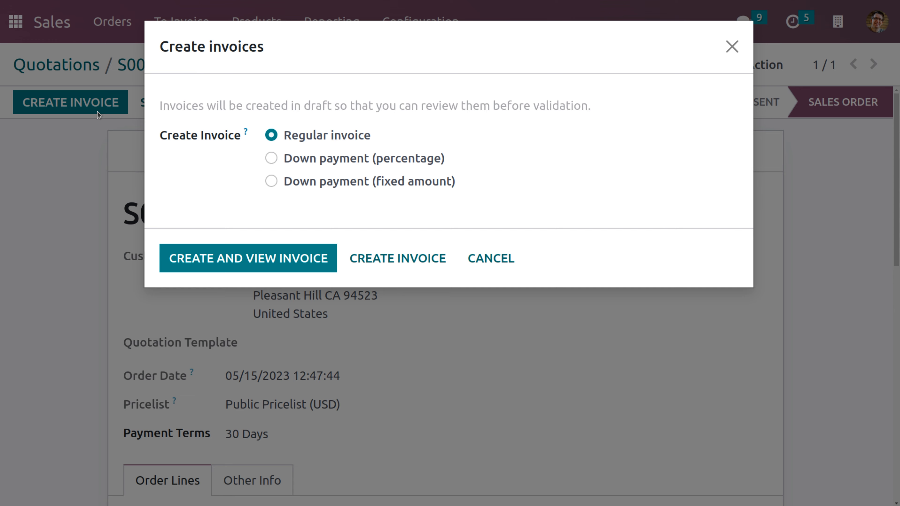
click(419, 256)
scroll(421, 382, down, 6)
scroll(418, 386, up, 1)
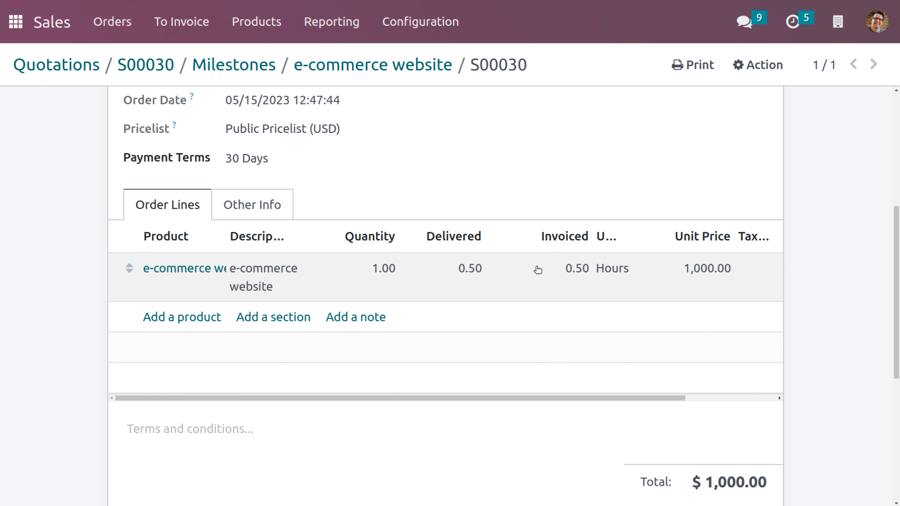
scroll(558, 278, up, 5)
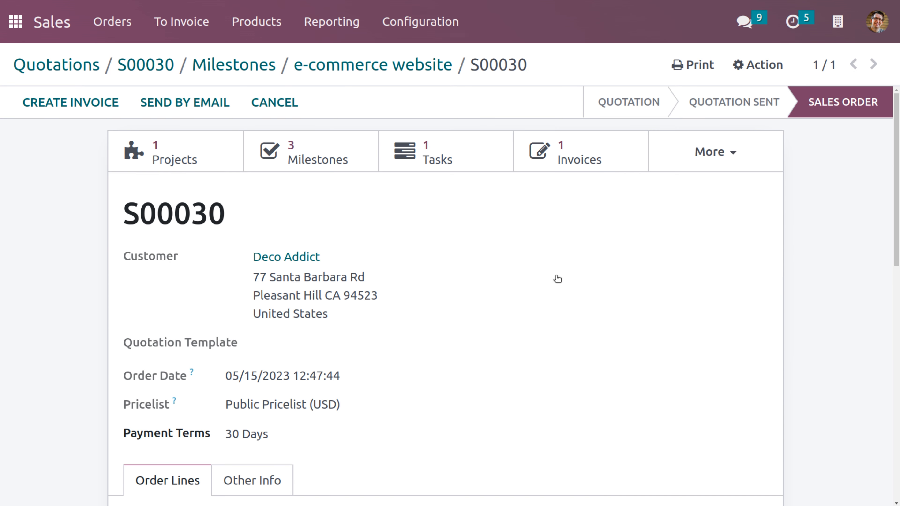
- Open the sales order's milestones, mark the 20% milestone as reached and save it
click(329, 142)
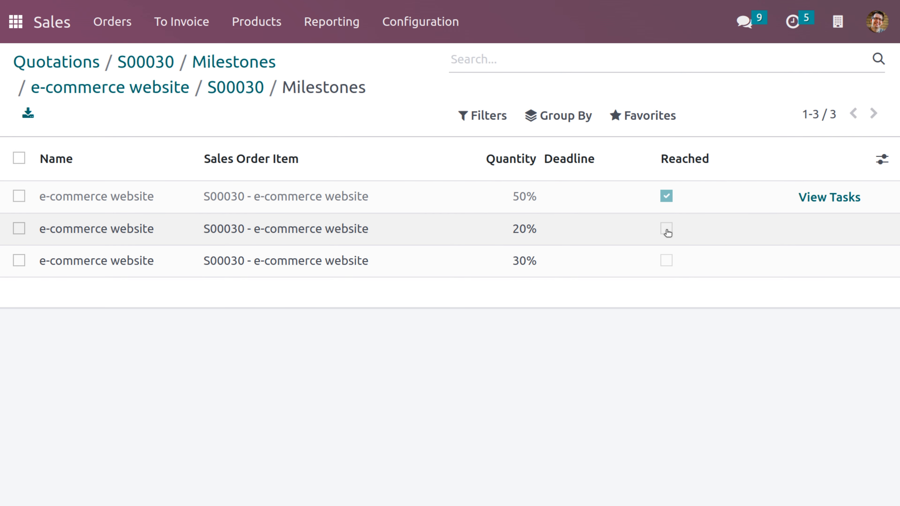
click(667, 232)
click(667, 230)
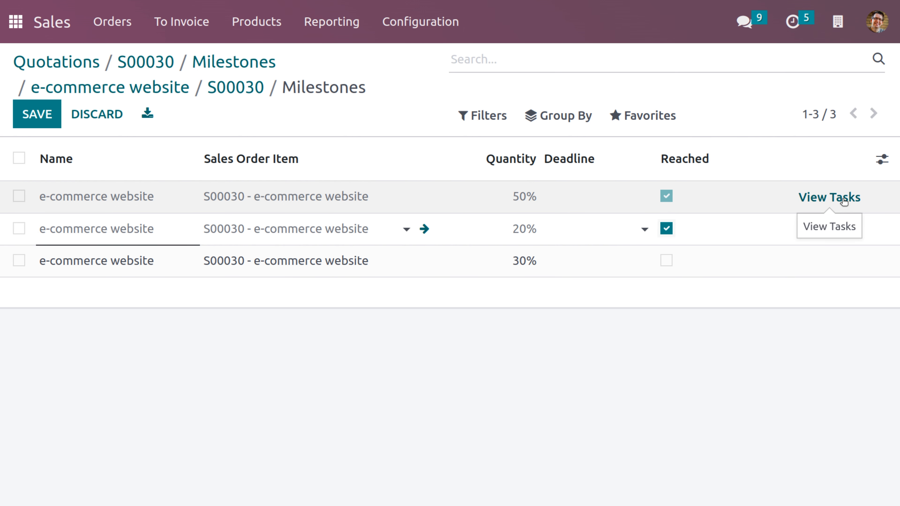
click(37, 113)
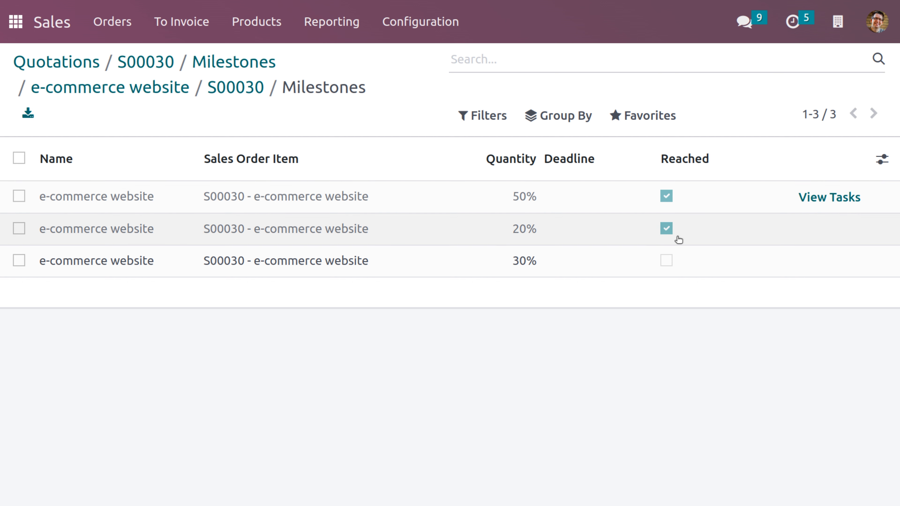
- Return to the sales order through the milestone's task and create a regular draft invoice for the reached 20% milestone
click(824, 197)
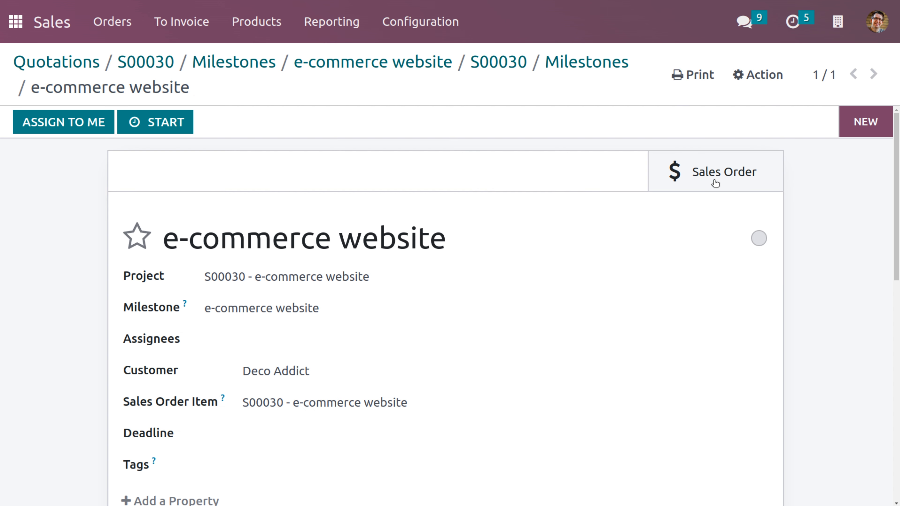
click(701, 175)
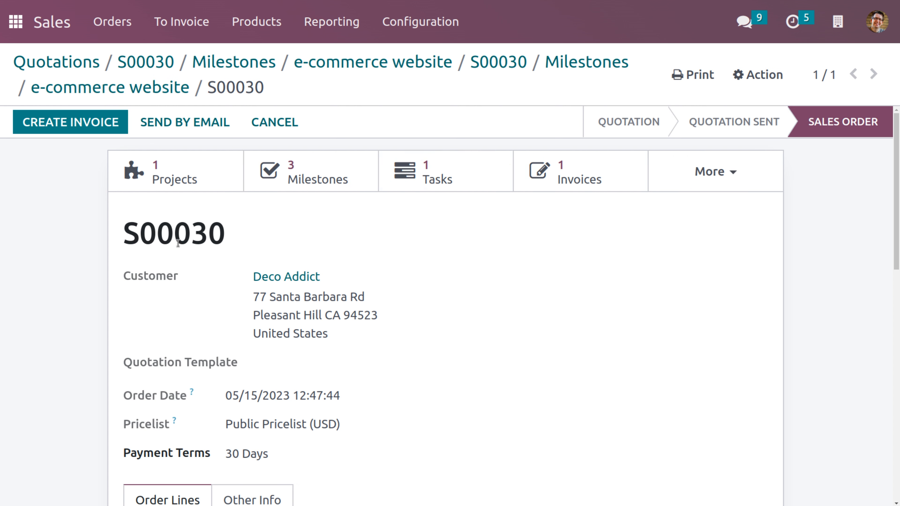
scroll(177, 244, down, 7)
scroll(178, 246, up, 1)
scroll(179, 249, up, 6)
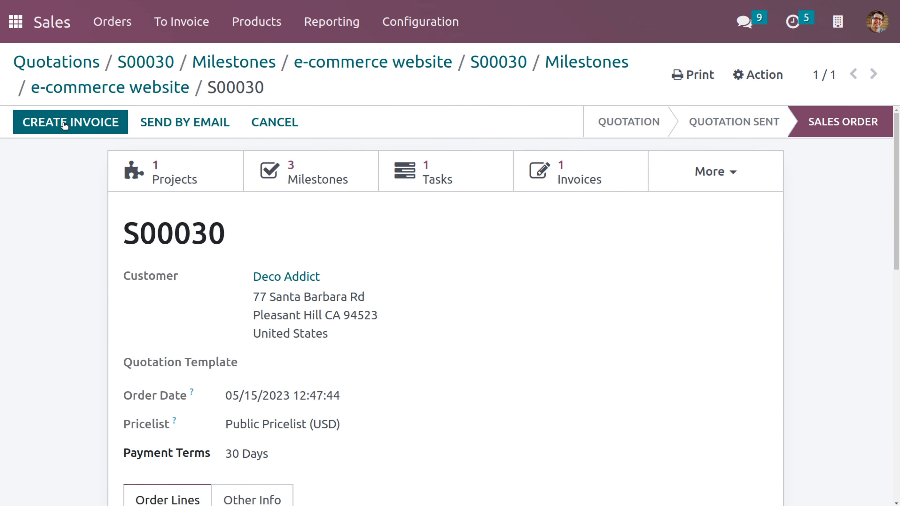
click(62, 123)
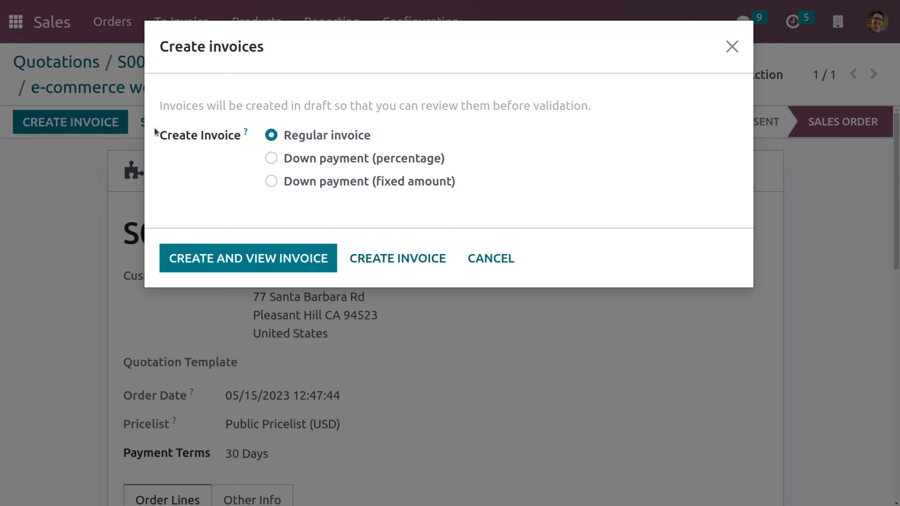
click(387, 255)
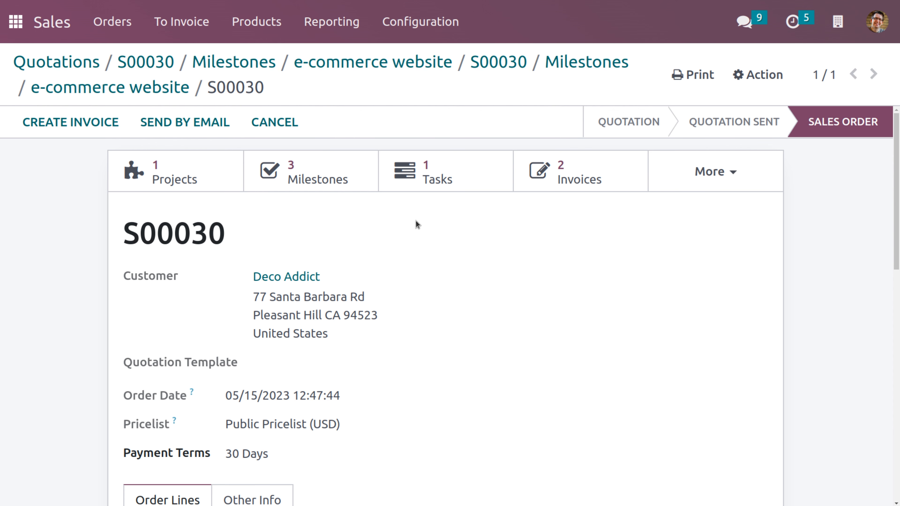
- Open the $500.00 draft invoice from the sales order's invoices, check its invoice line and confirm it
click(572, 180)
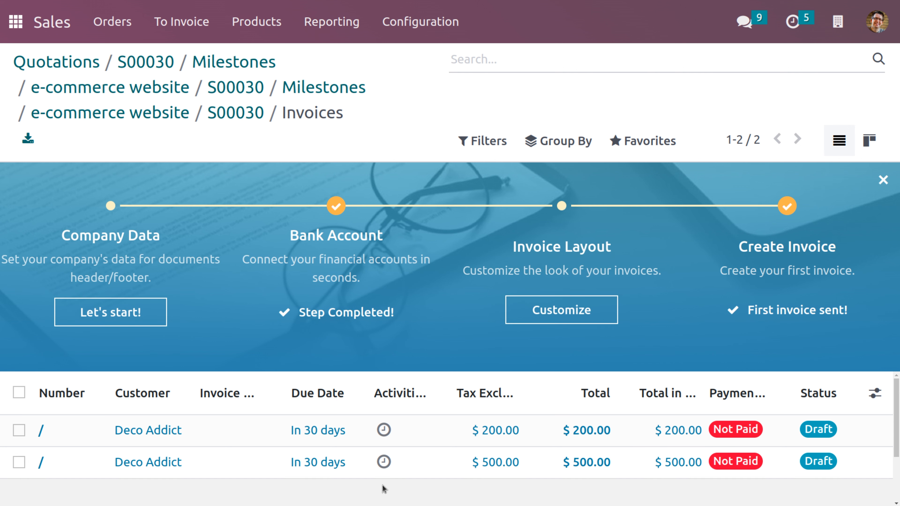
click(381, 433)
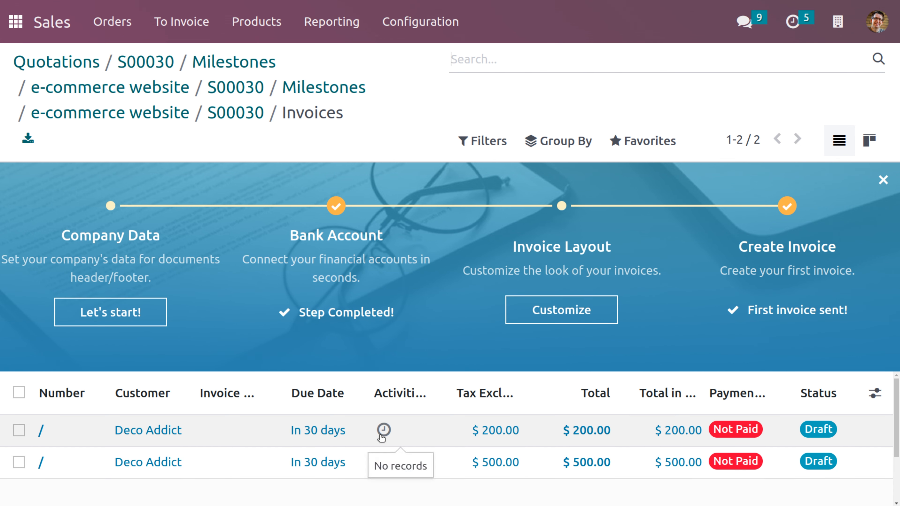
click(382, 437)
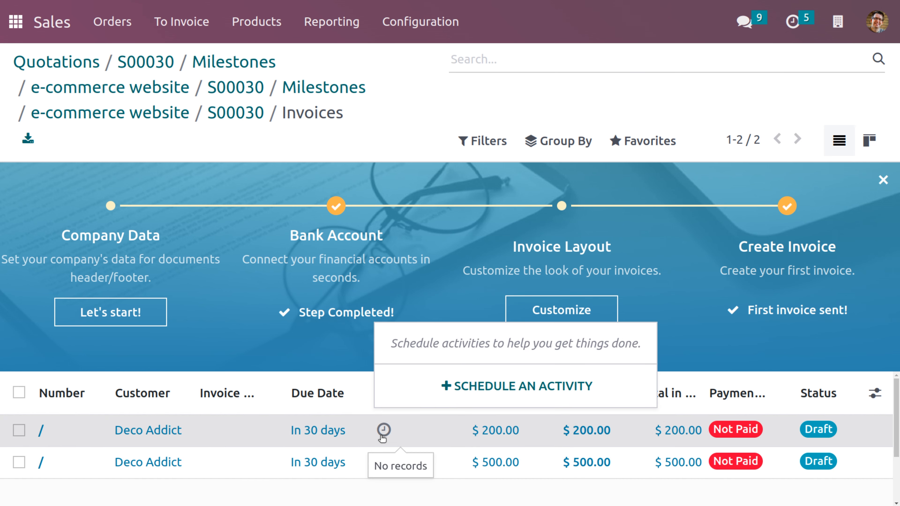
click(446, 466)
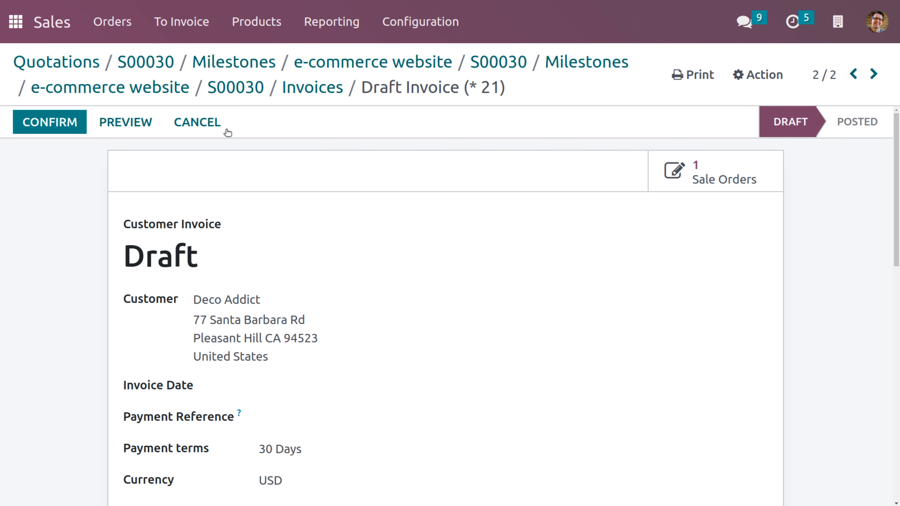
scroll(389, 328, down, 5)
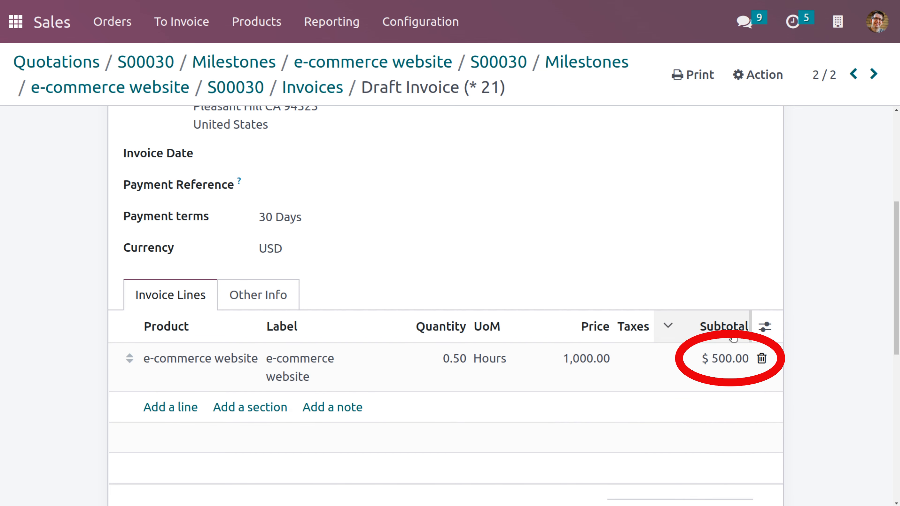
scroll(658, 252, up, 5)
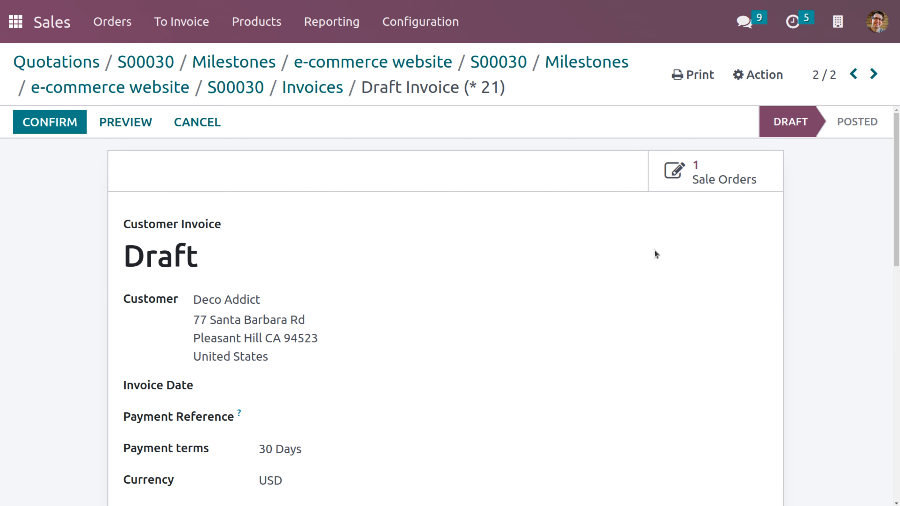
click(59, 126)
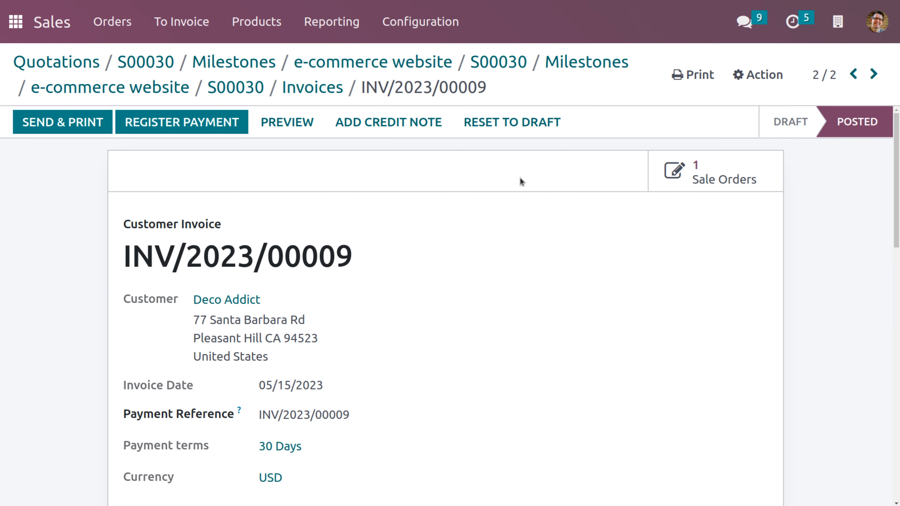
- Reopen the Deco Addict sales order from the quotations list and confirm its $200.00 draft invoice
click(167, 62)
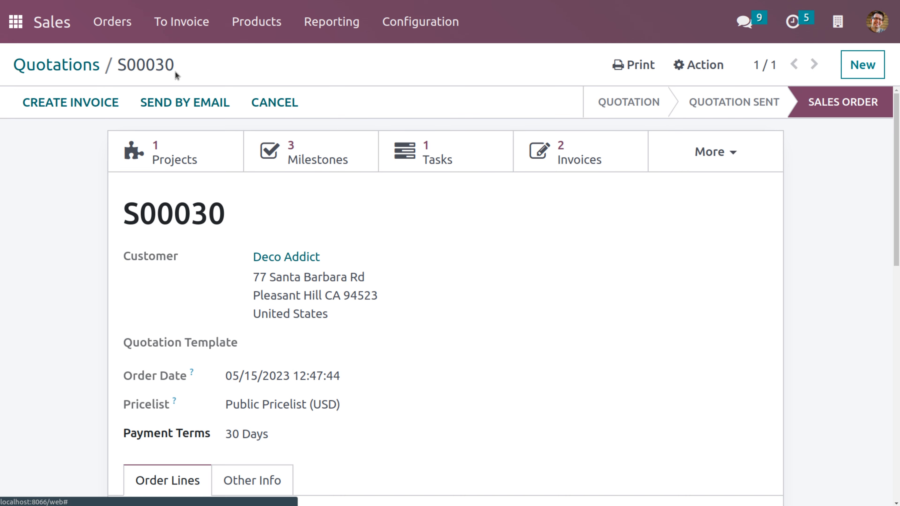
click(80, 67)
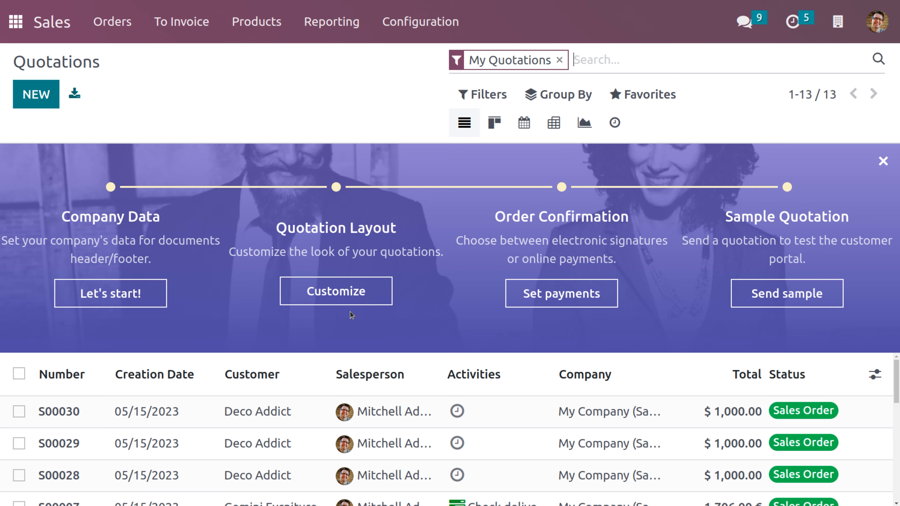
scroll(407, 438, down, 5)
scroll(410, 438, up, 5)
click(233, 413)
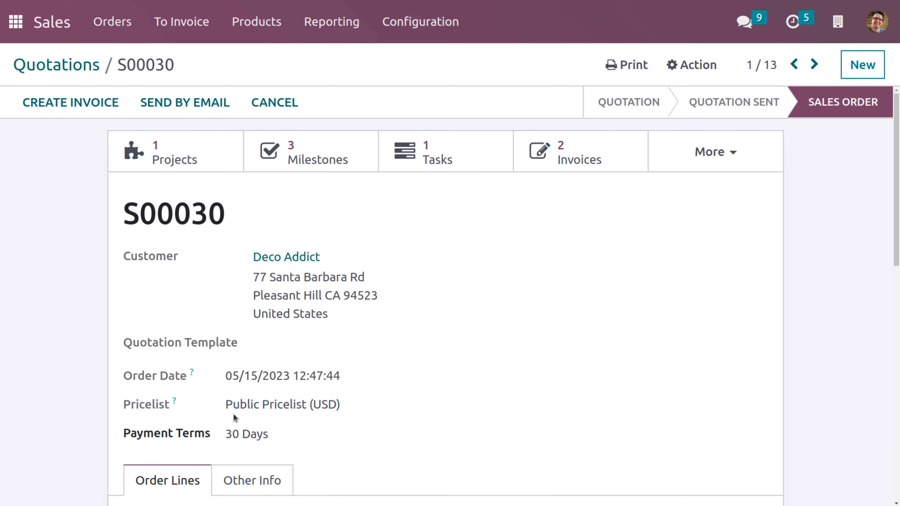
click(569, 159)
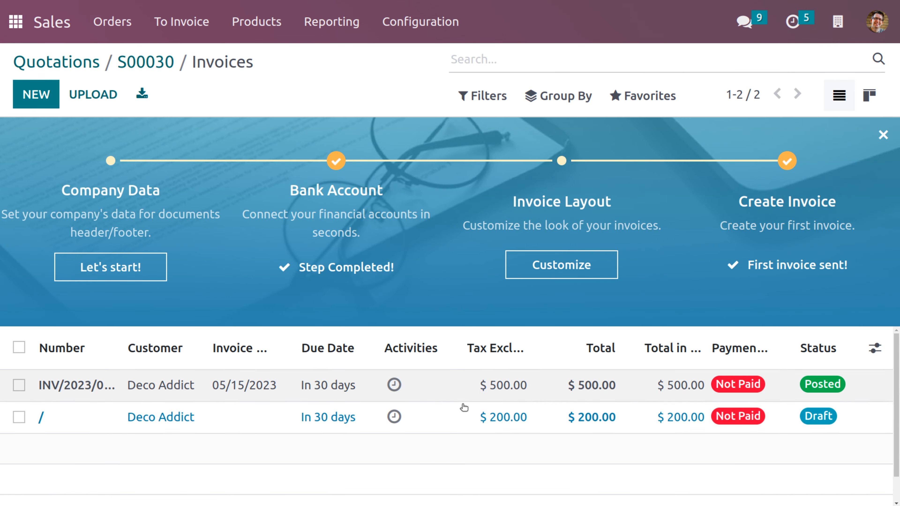
click(451, 424)
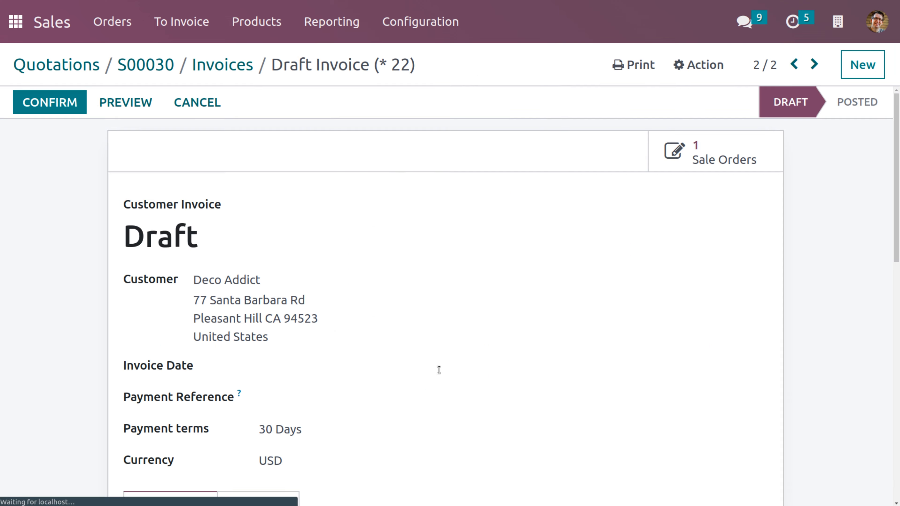
click(63, 101)
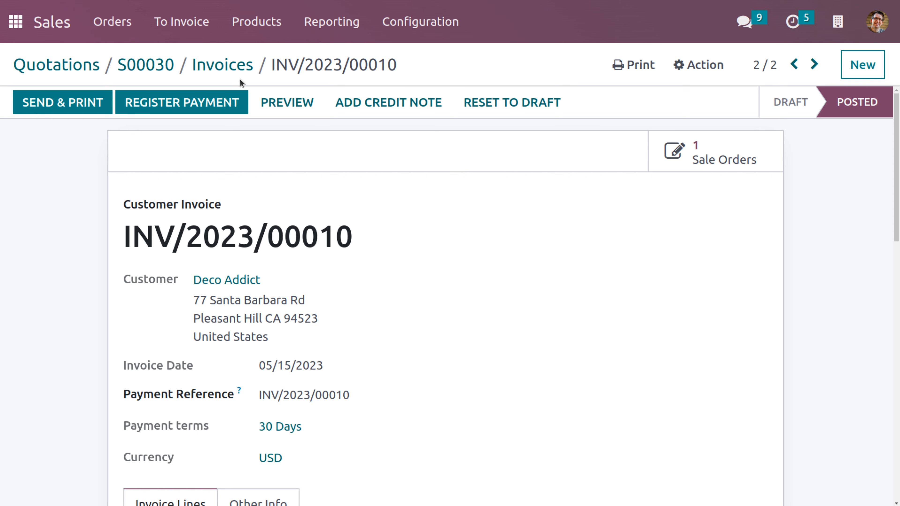
- Go back to the sales order's milestones and mark the 30% milestone as reached
click(149, 62)
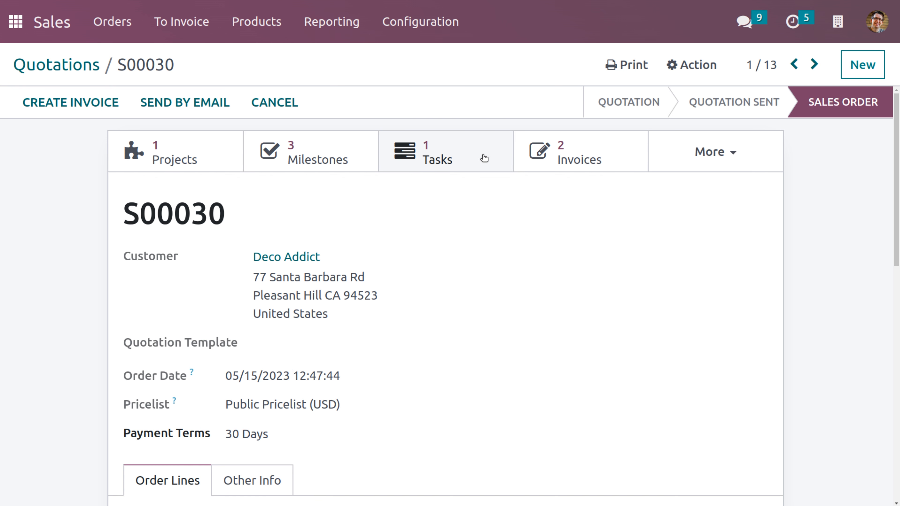
click(334, 151)
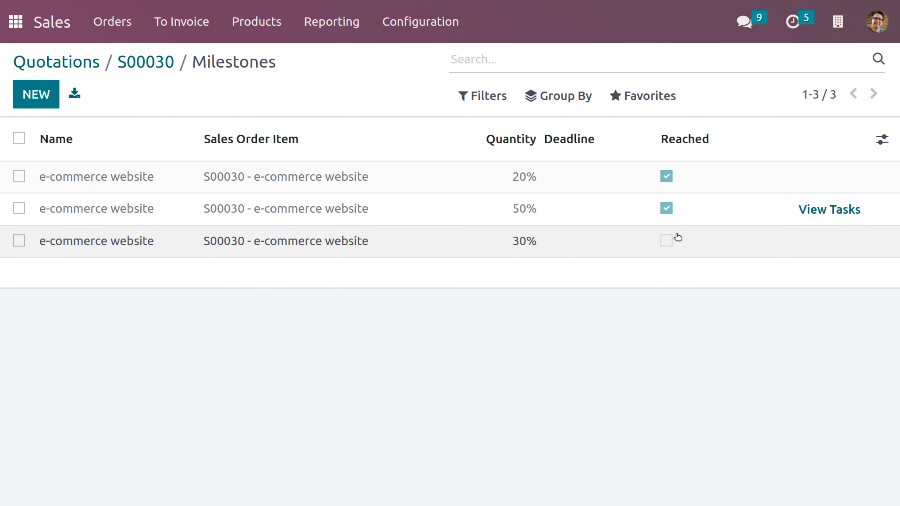
click(668, 242)
click(668, 242)
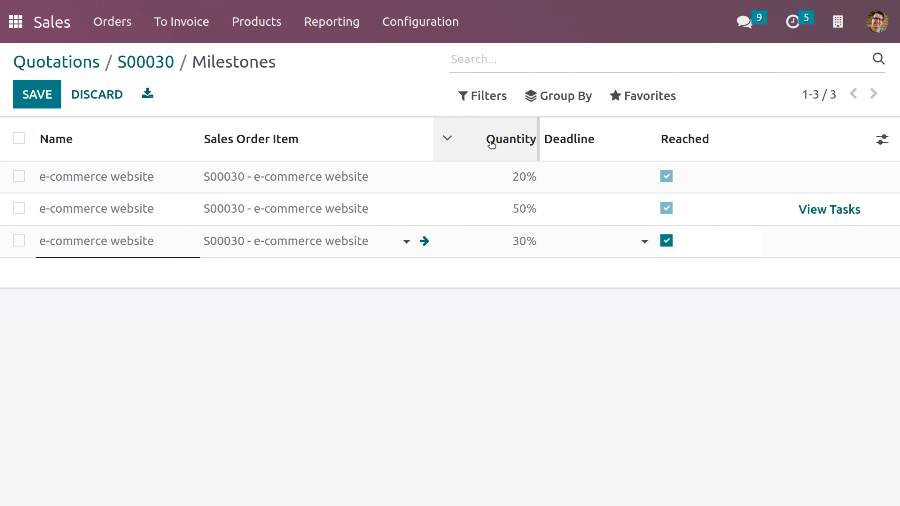
- Return to the sales order through the milestone's task and create a regular draft invoice for the reached 30% milestone
click(817, 212)
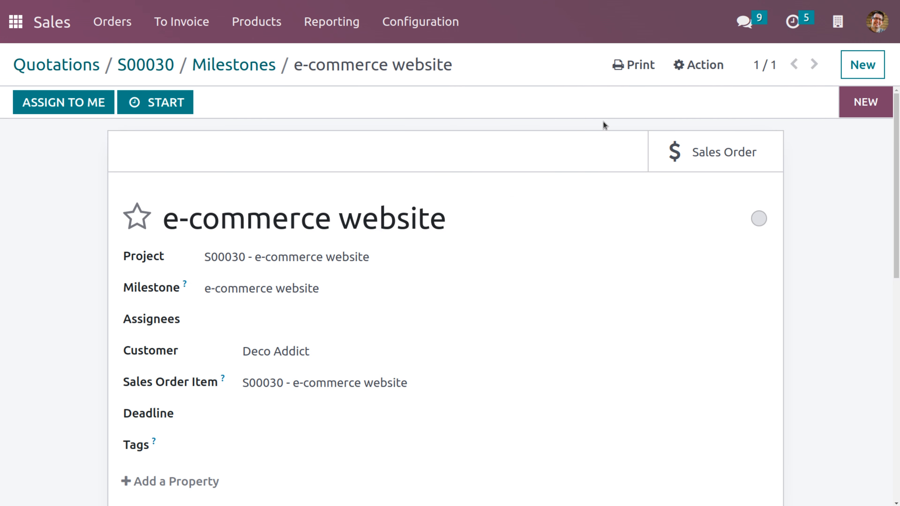
click(661, 146)
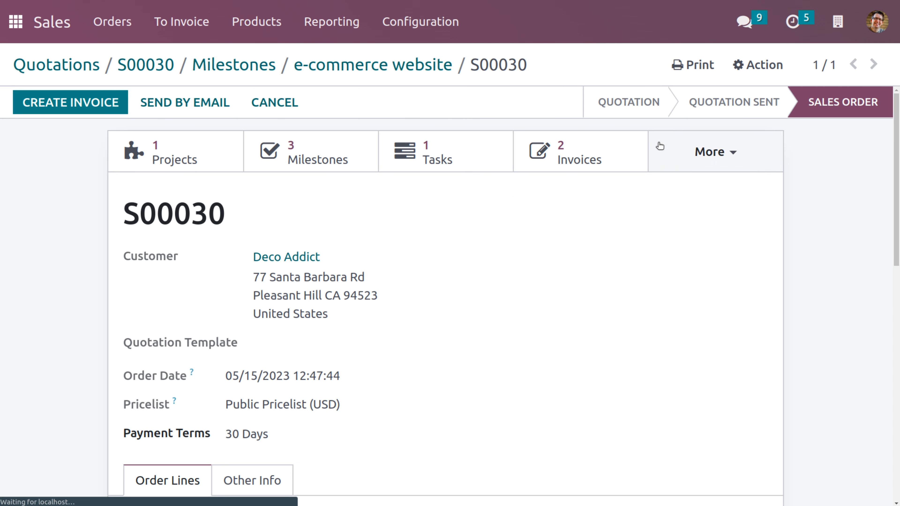
click(71, 103)
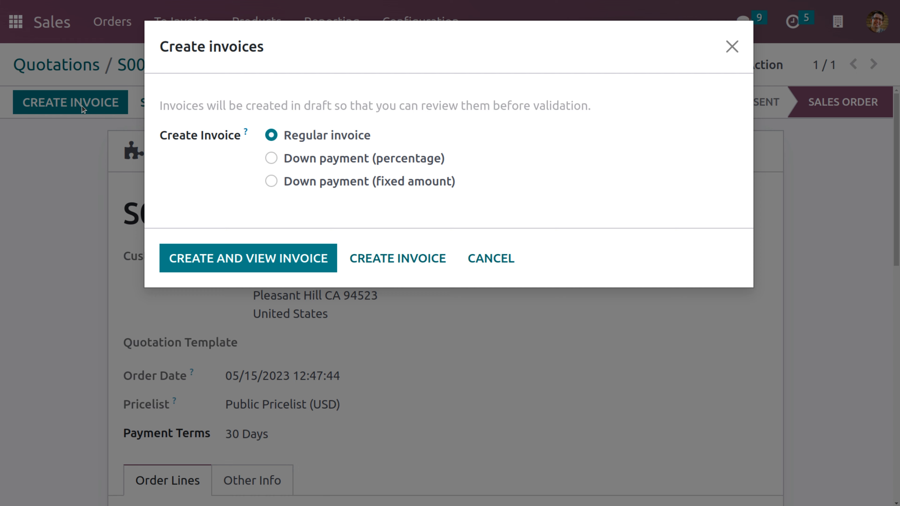
click(427, 255)
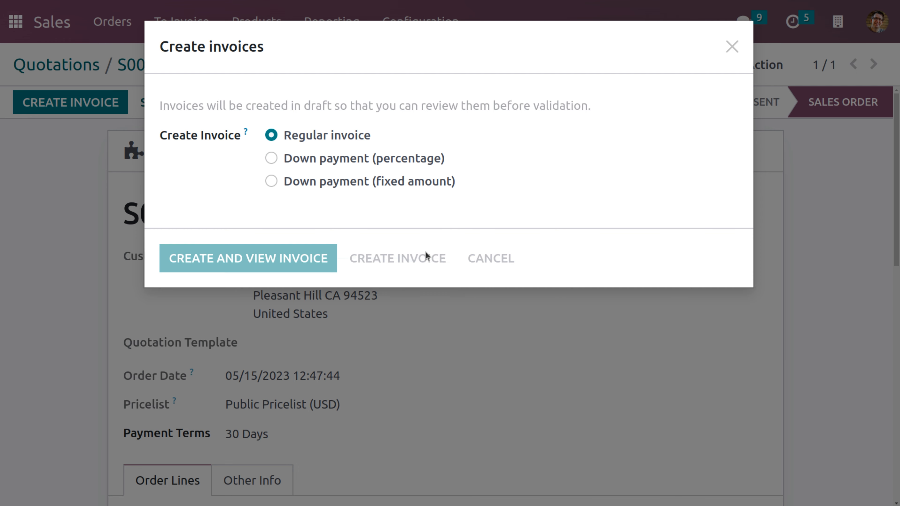
scroll(443, 337, down, 8)
scroll(444, 338, up, 8)
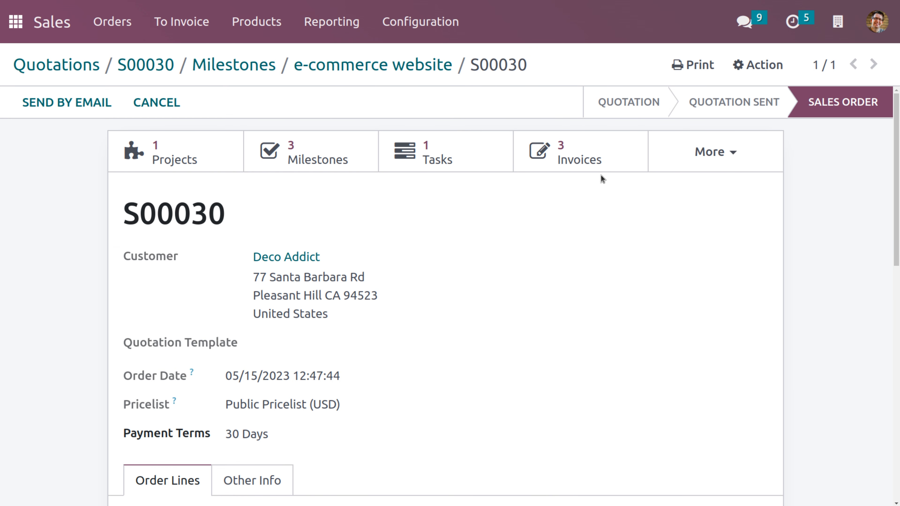
- Open the $300.00 draft invoice from the sales order's invoices and confirm it
click(594, 148)
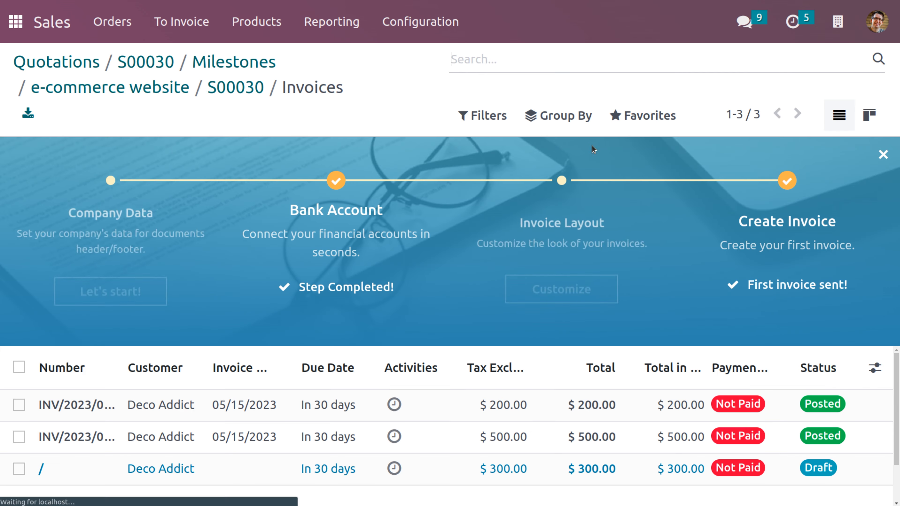
click(560, 474)
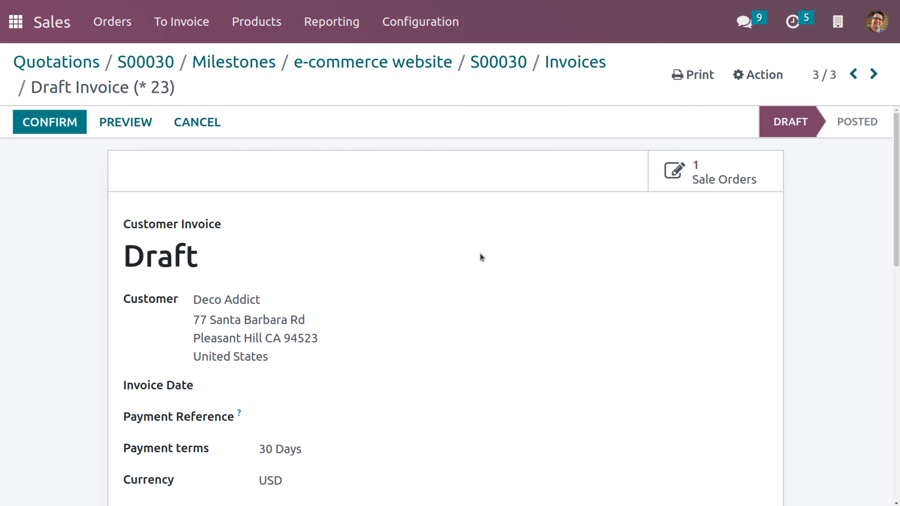
click(37, 120)
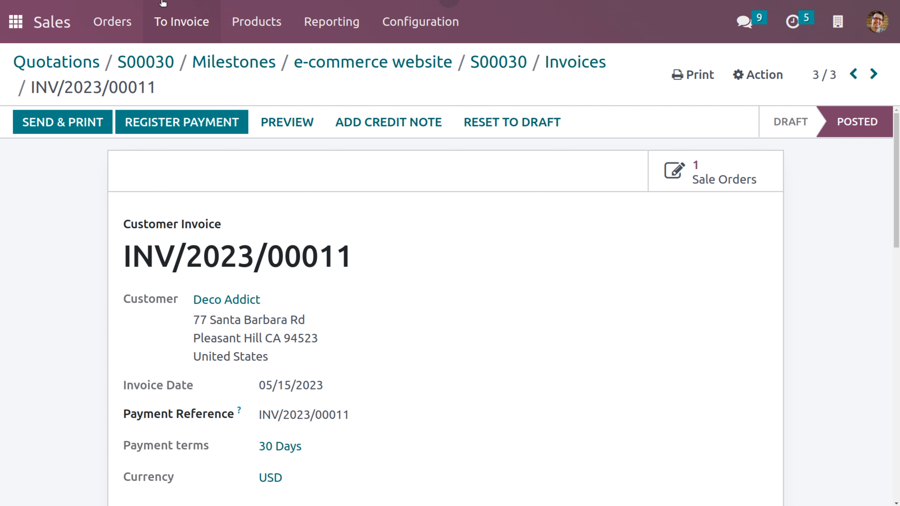
- Go back through the milestones to sales order S00030 and open its e-commerce website project
click(247, 71)
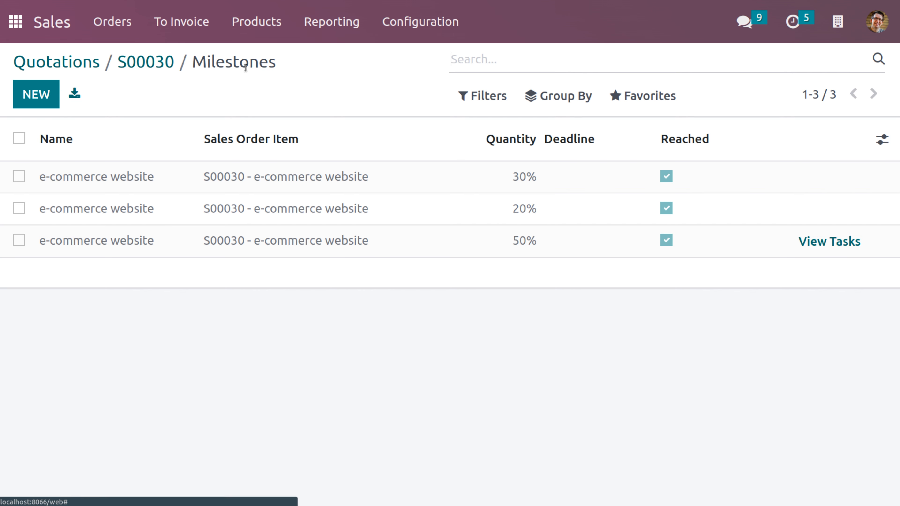
click(148, 60)
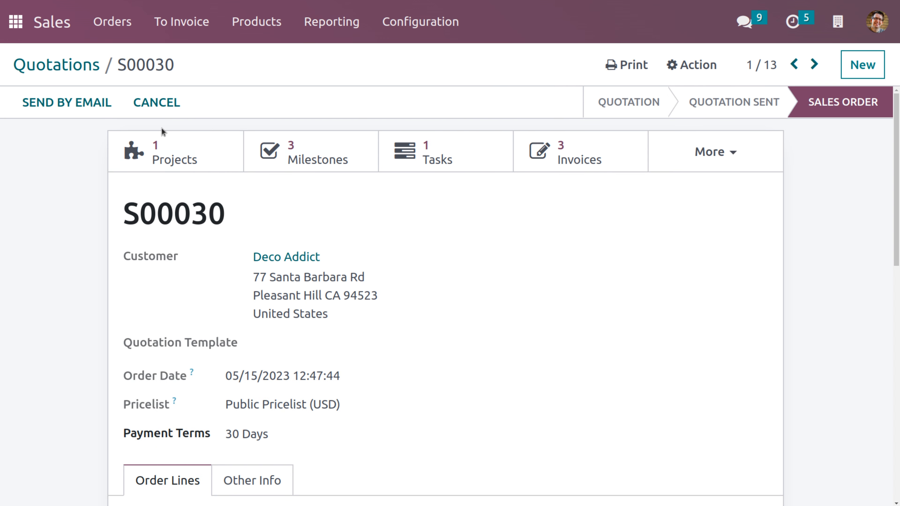
click(190, 153)
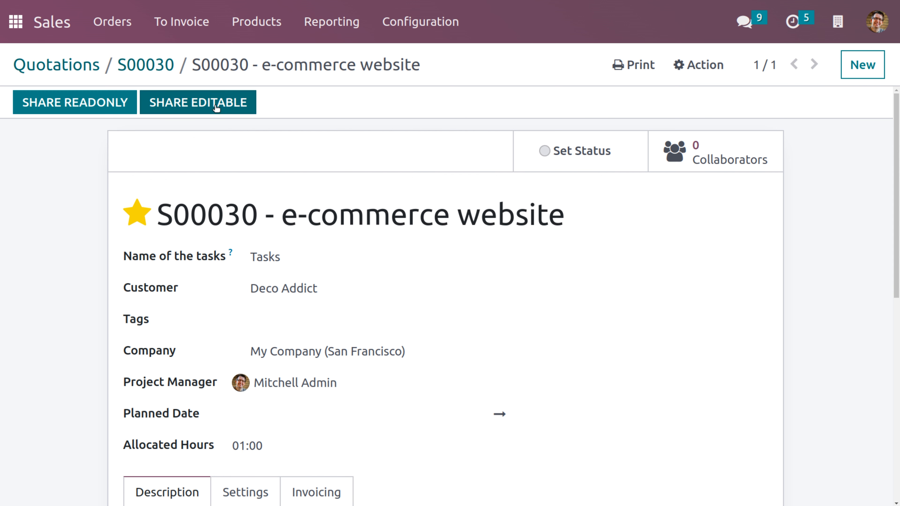
- Share the project read-only with three contacts from the recipient suggestions and send the invitation
click(105, 104)
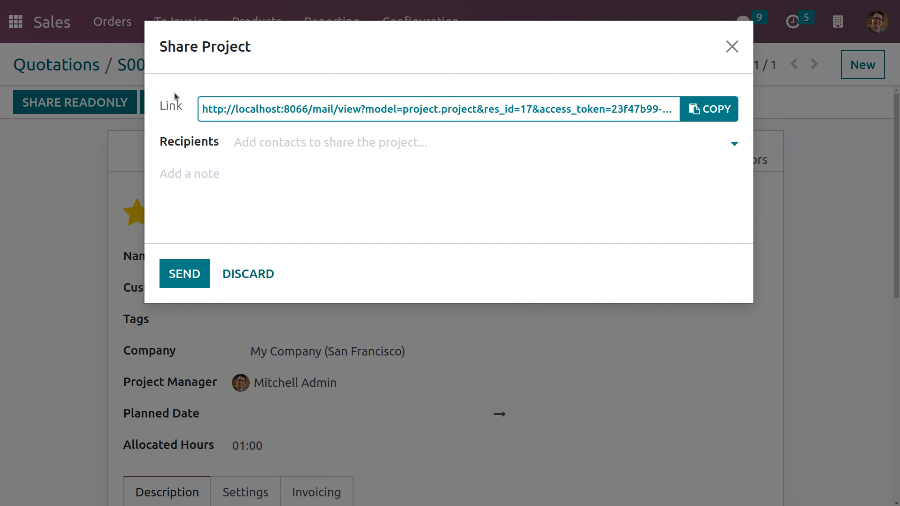
click(365, 138)
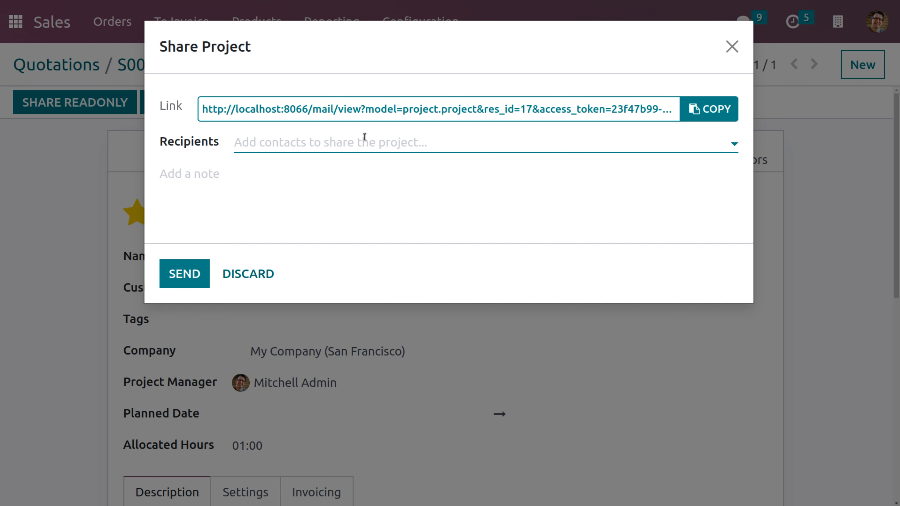
click(365, 138)
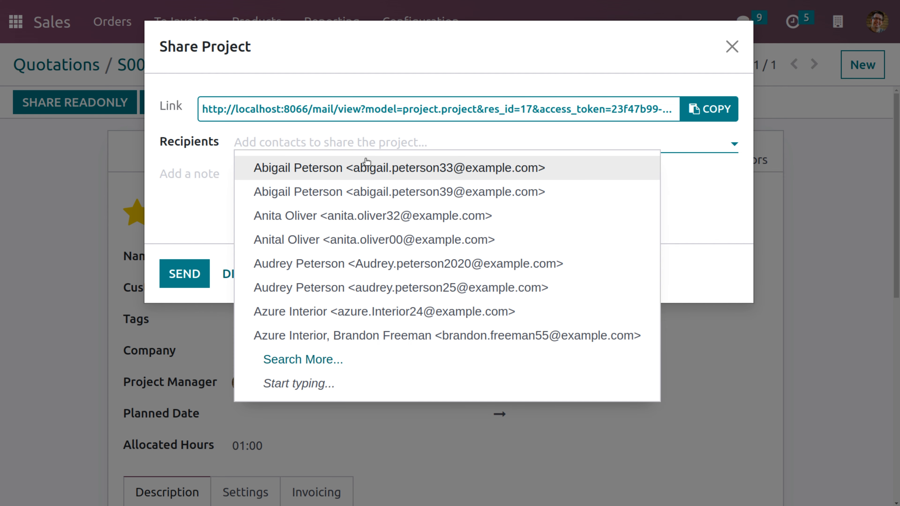
click(366, 166)
click(430, 143)
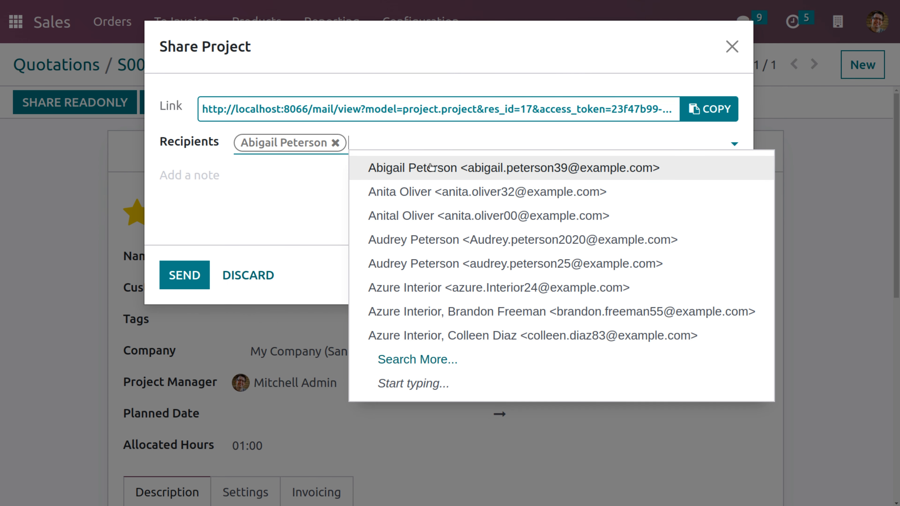
click(431, 186)
click(459, 135)
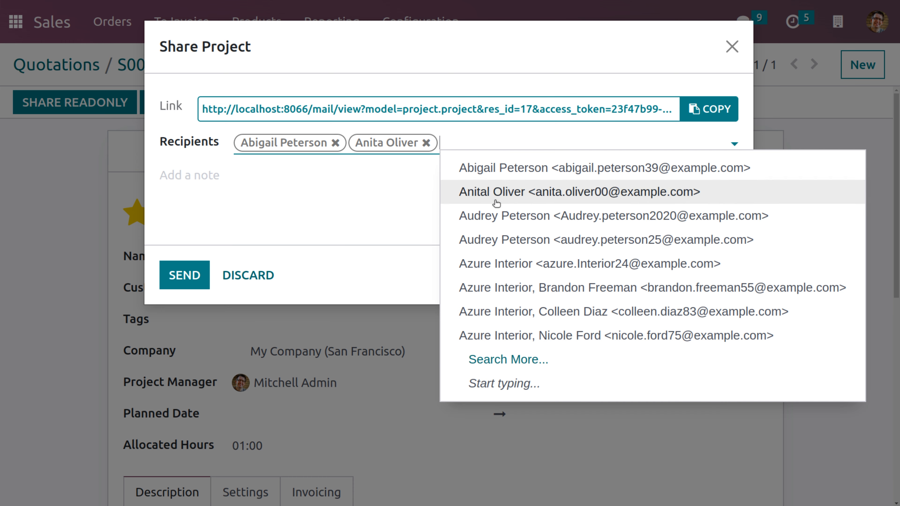
click(508, 215)
click(191, 273)
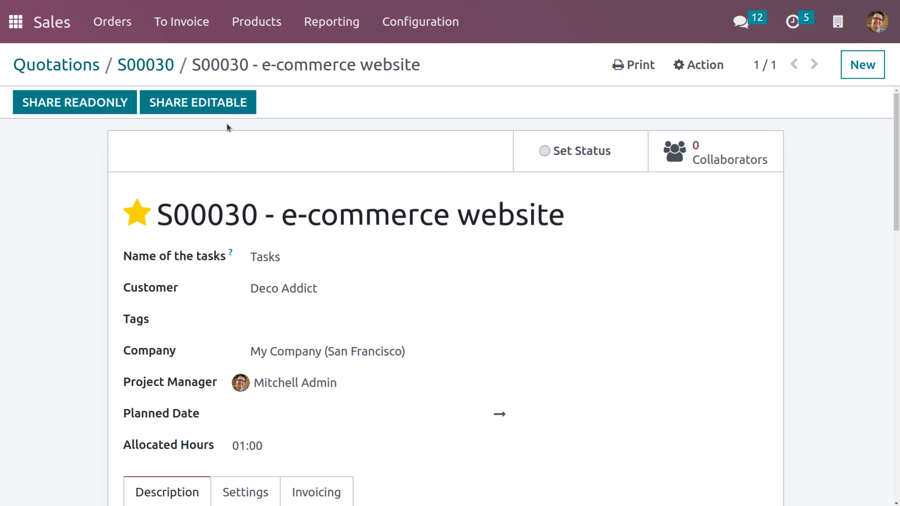
- Share the project as editable with four contacts, three individuals and Azure Interior, and send the invitation
click(206, 106)
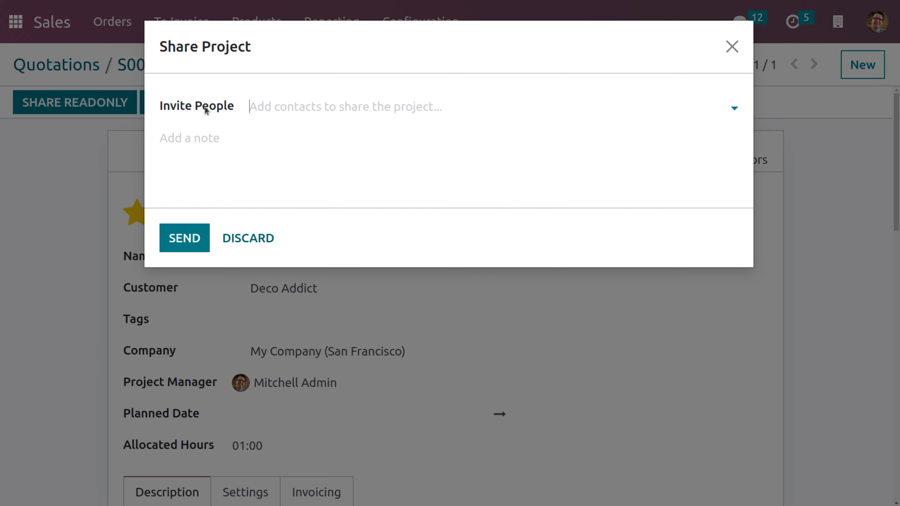
click(304, 104)
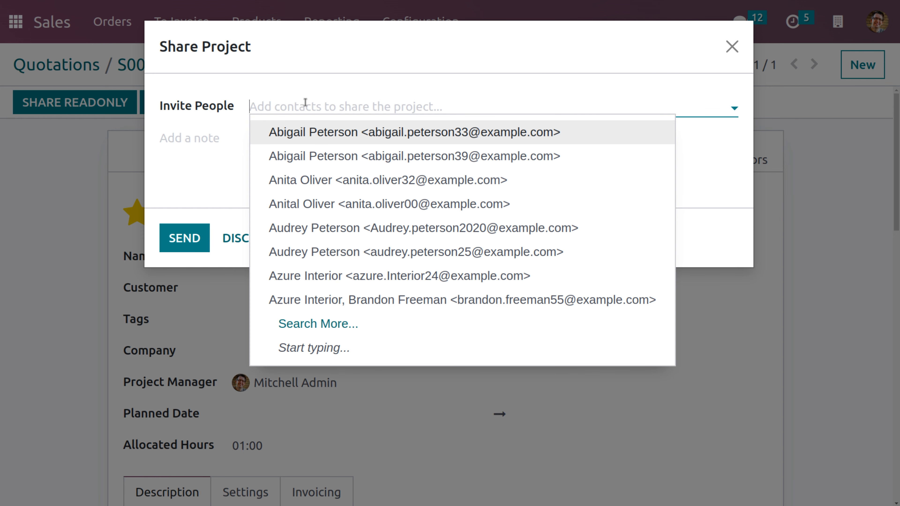
click(332, 133)
click(391, 110)
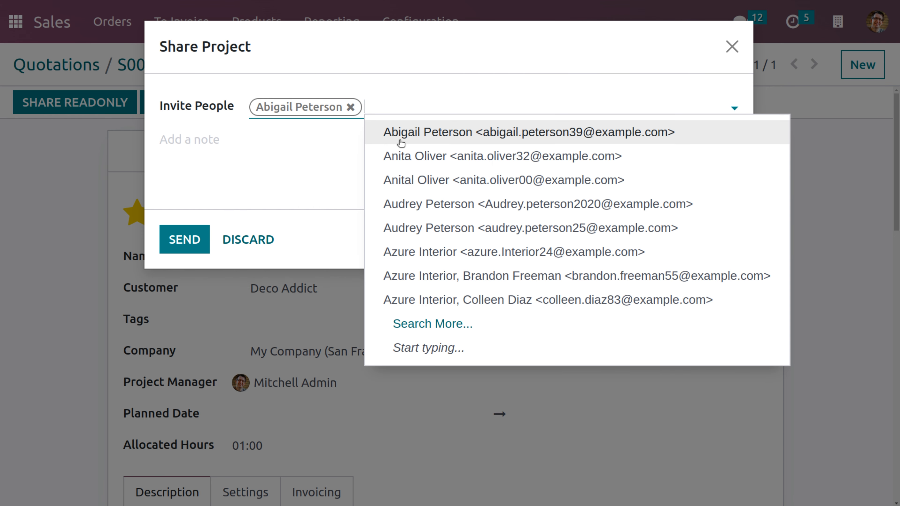
click(411, 158)
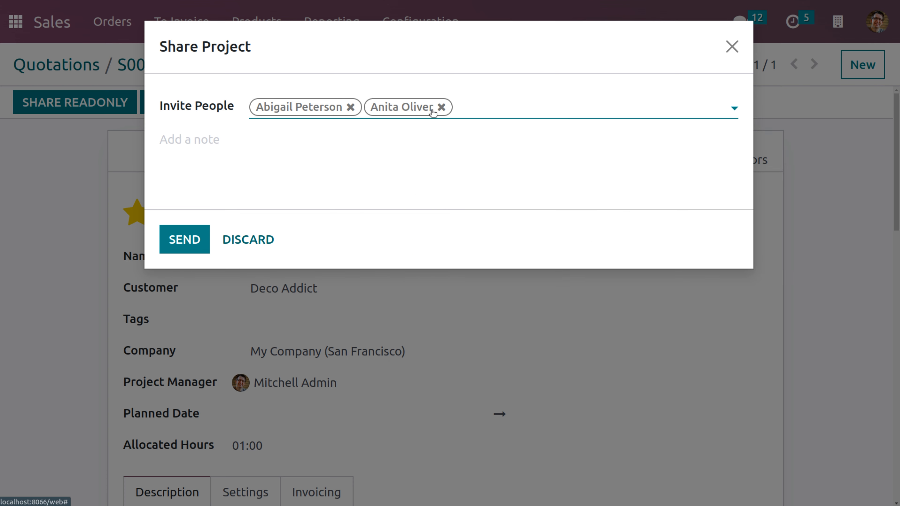
click(478, 106)
click(520, 186)
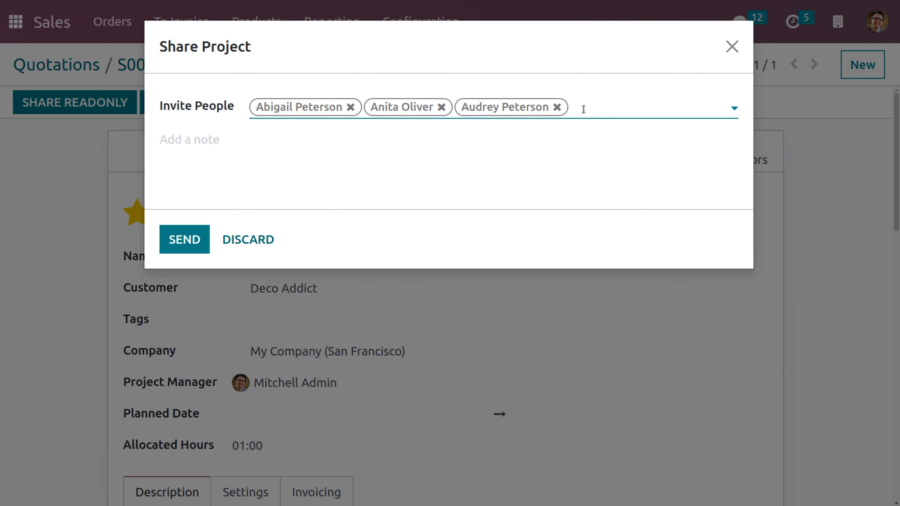
click(620, 110)
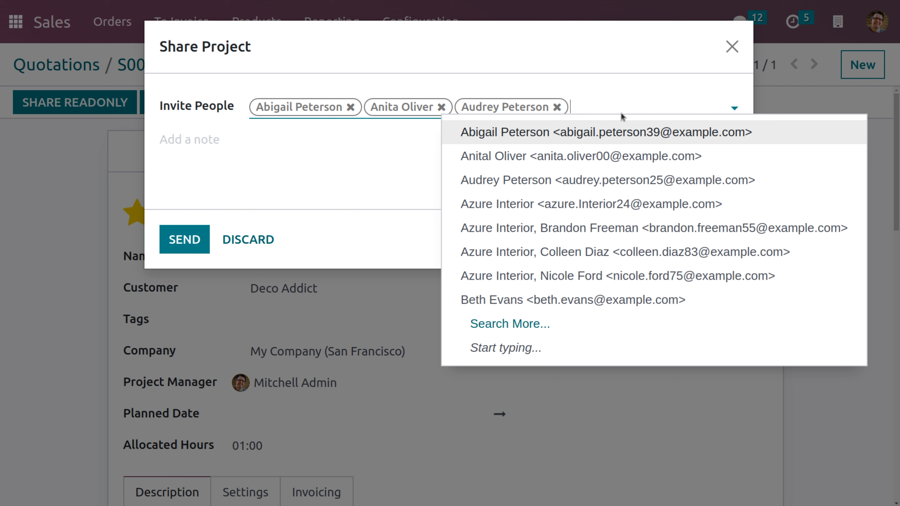
click(589, 201)
click(198, 244)
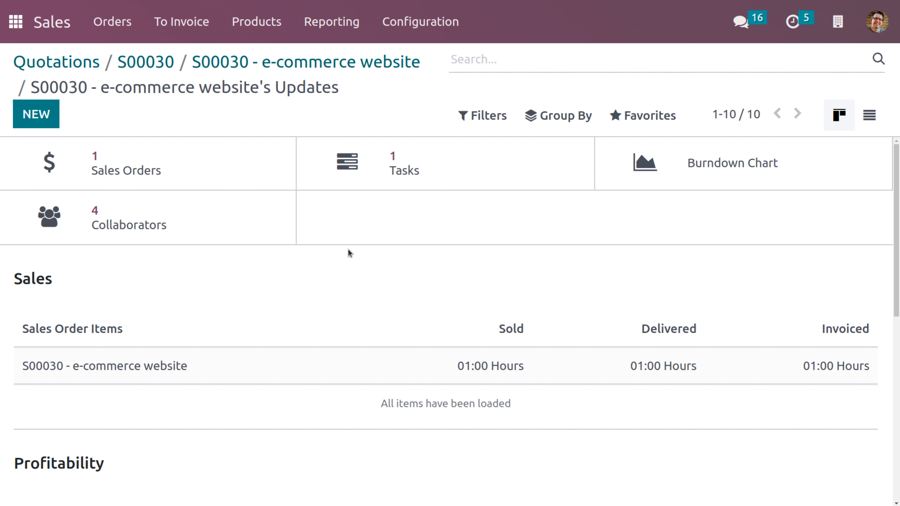
- Review the sales, profitability and milestones sections in the project's updates
scroll(348, 249, down, 3)
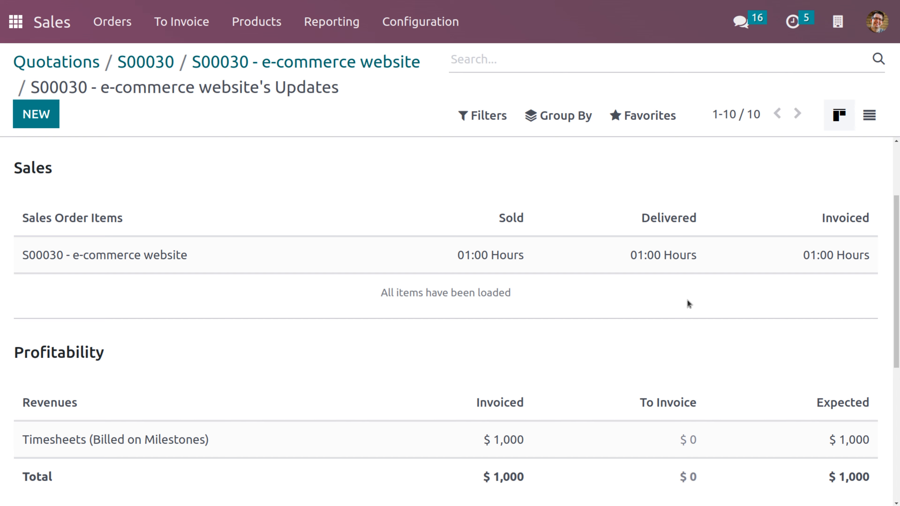
scroll(463, 374, down, 2)
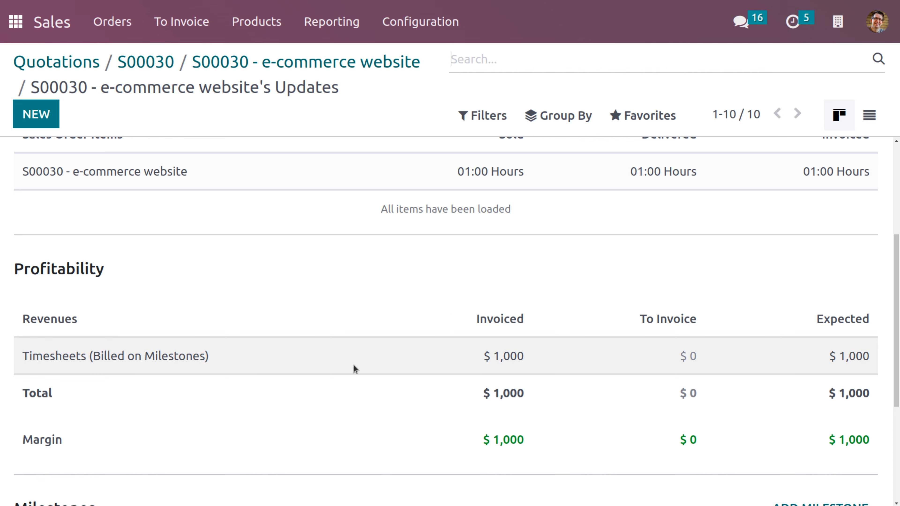
scroll(354, 365, down, 5)
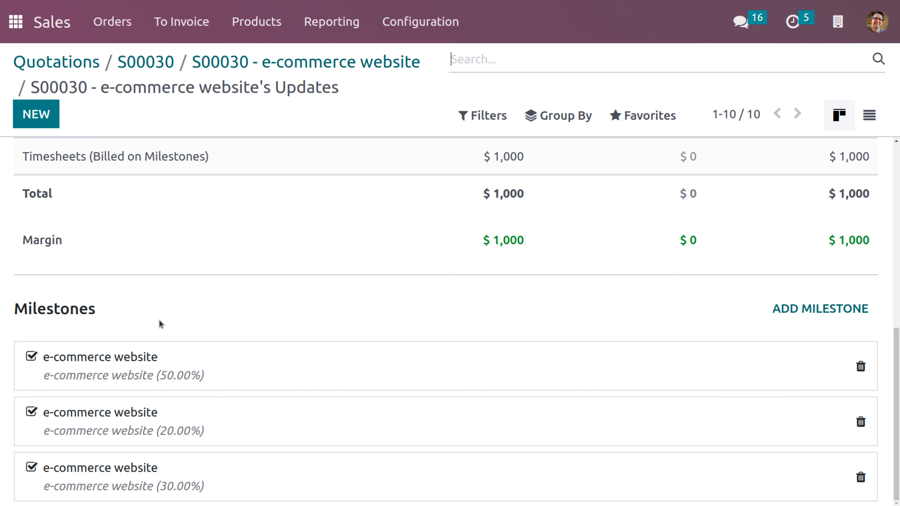
scroll(287, 250, up, 10)
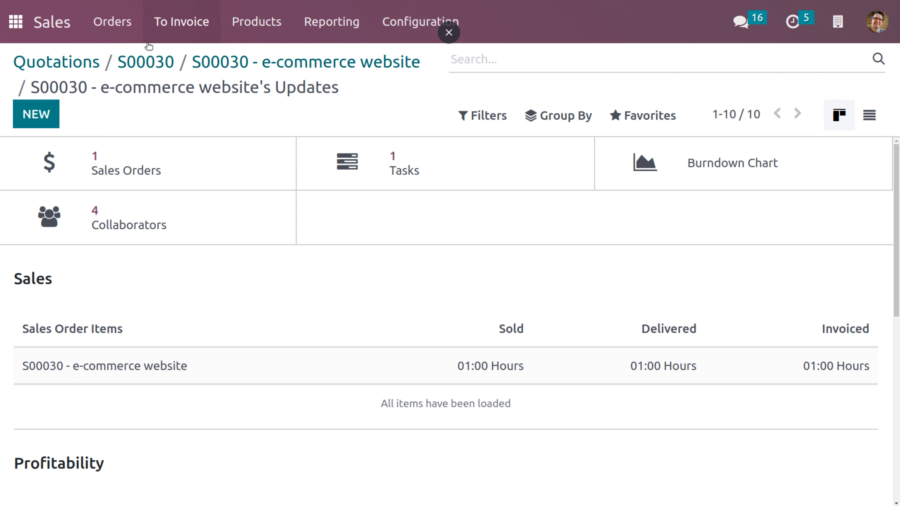
- Open the sales order's e-commerce website task, run its timer briefly, and save 00:15 as the hours spent
click(137, 56)
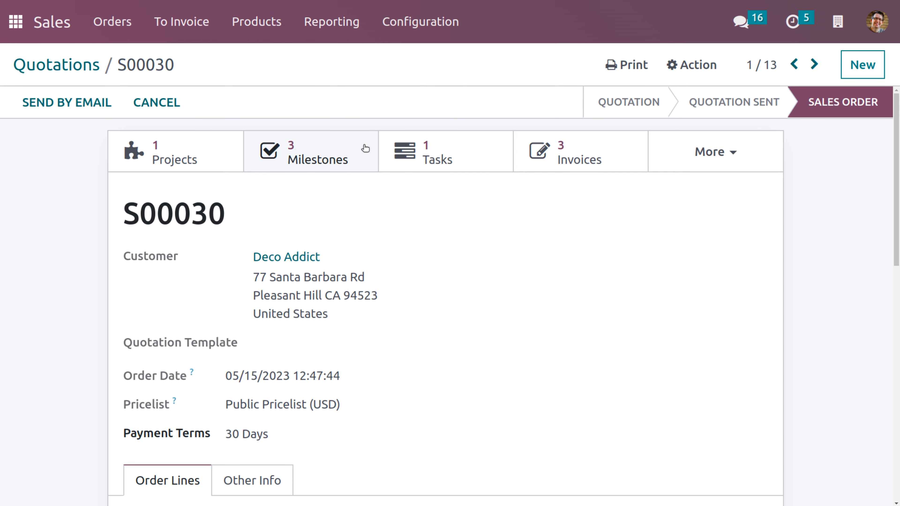
click(391, 152)
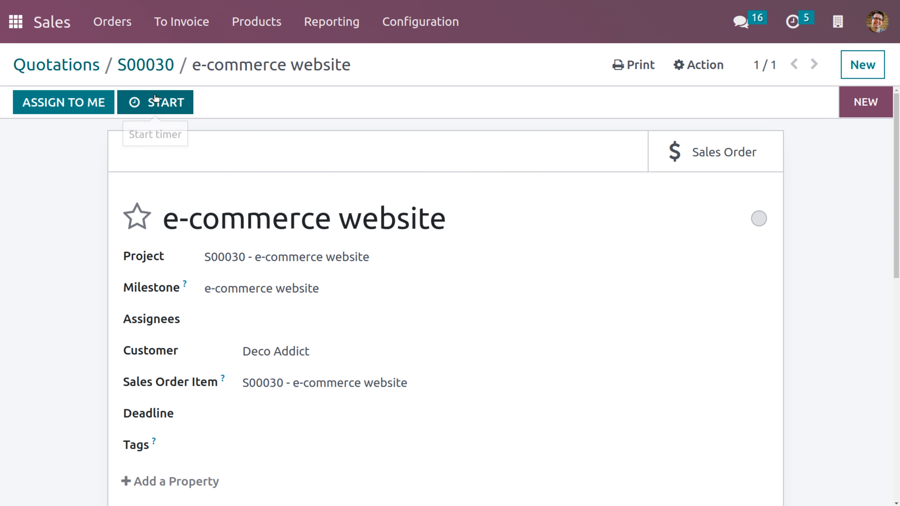
click(156, 99)
scroll(273, 246, down, 5)
scroll(274, 247, down, 5)
scroll(274, 247, up, 10)
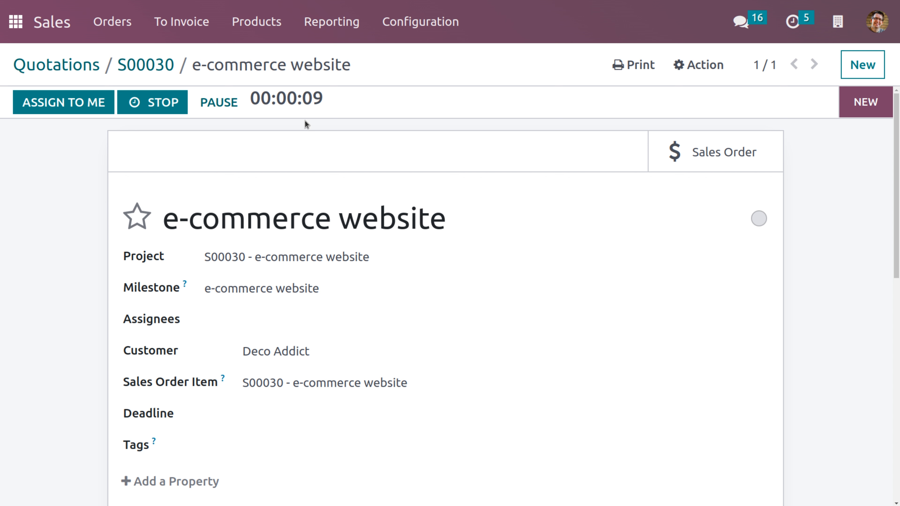
click(156, 102)
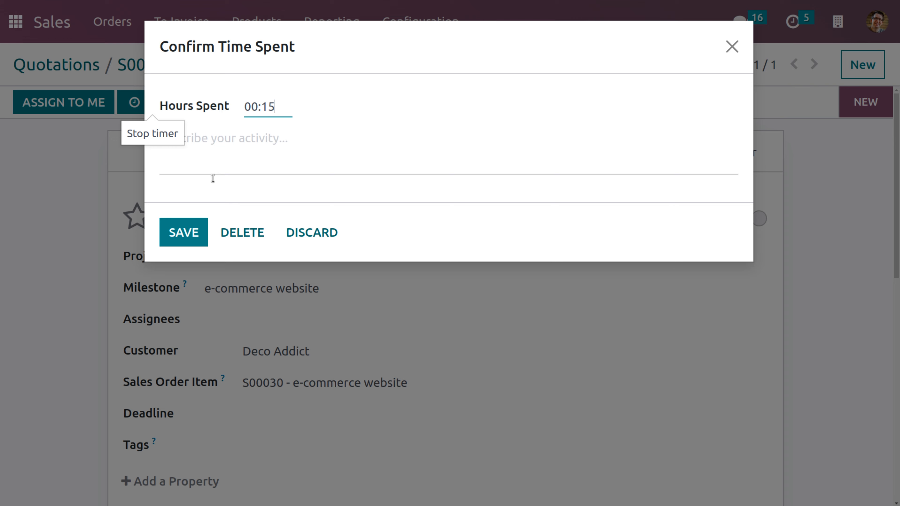
click(183, 232)
- Add a line to the task's timesheets with 1 hour spent
scroll(238, 354, down, 5)
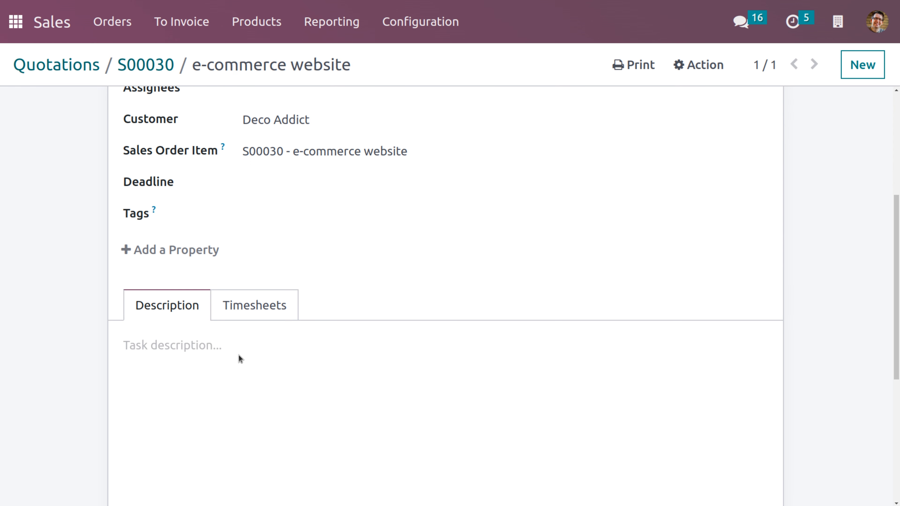
click(253, 304)
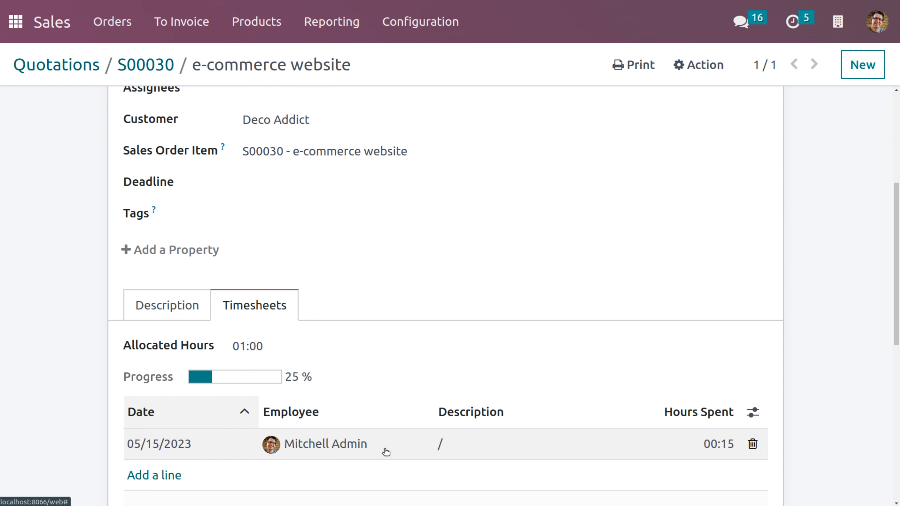
click(162, 475)
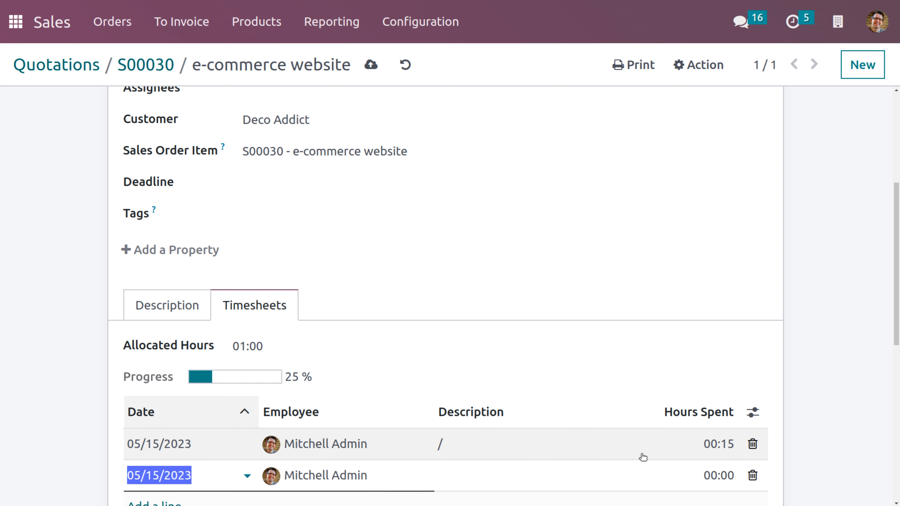
click(717, 476)
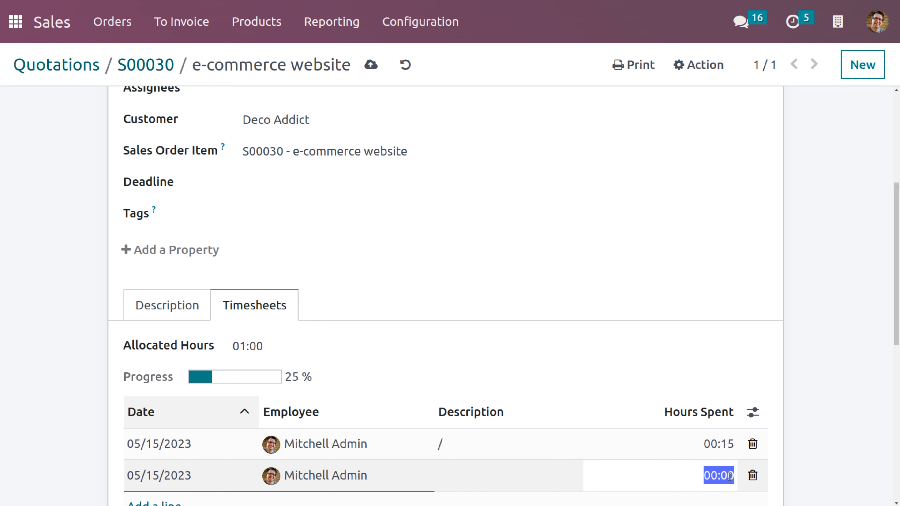
text(1)
click(708, 307)
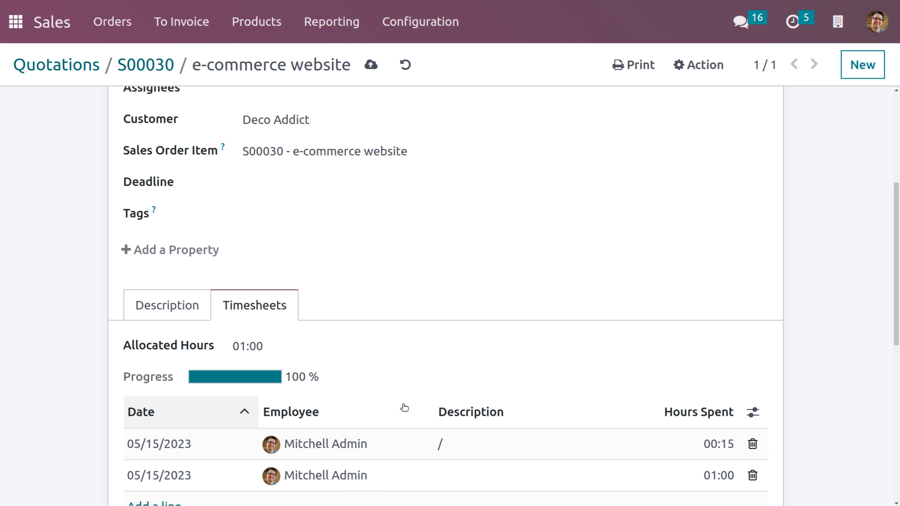
scroll(403, 407, down, 5)
scroll(388, 428, up, 6)
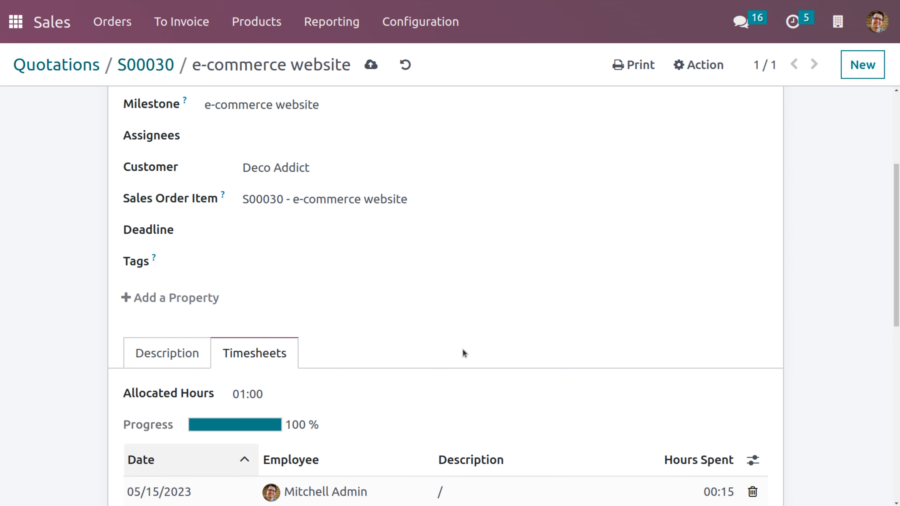